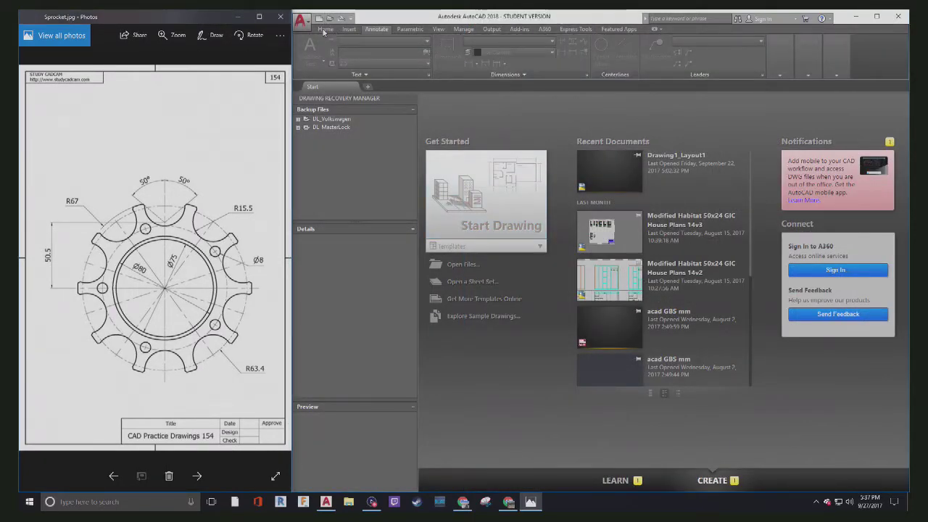
# - Start a new drawing from the acadiso template and dismiss the Drawing Recovery Manager
pyautogui.click(299, 21)
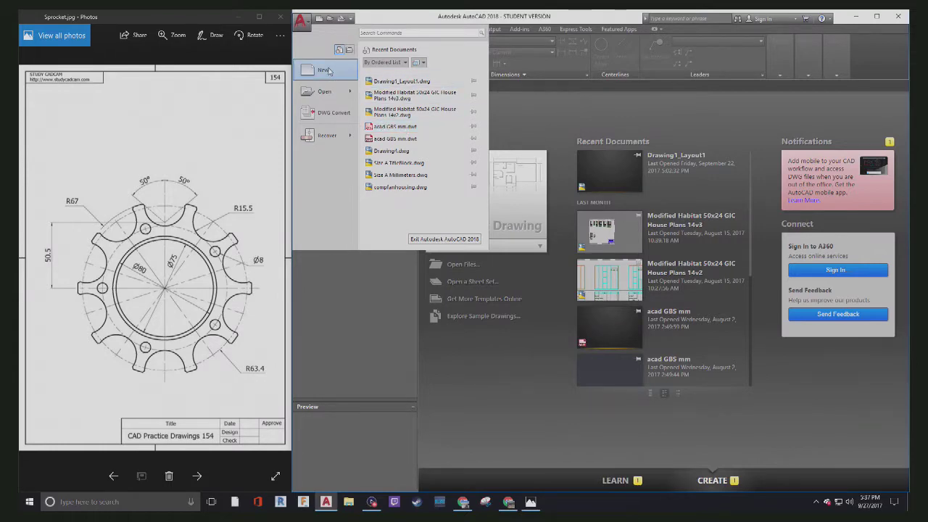
pyautogui.click(328, 70)
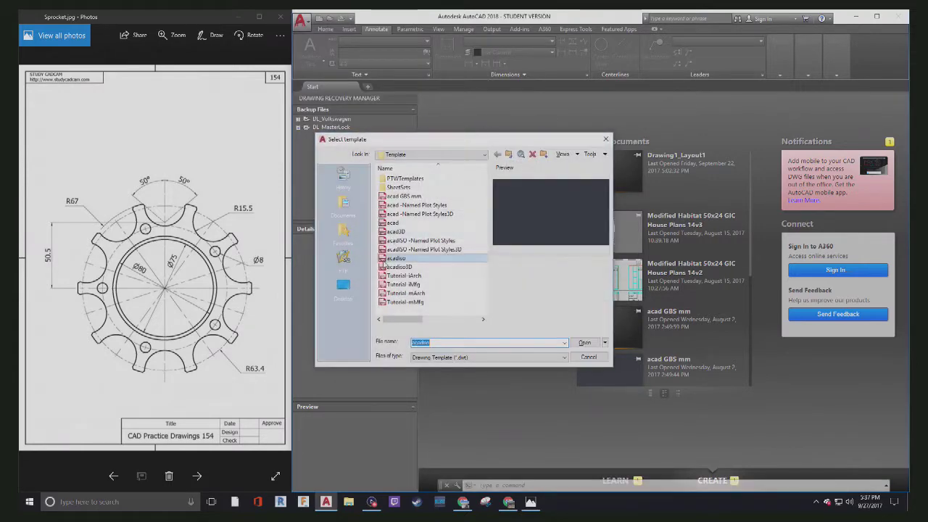
pyautogui.click(584, 342)
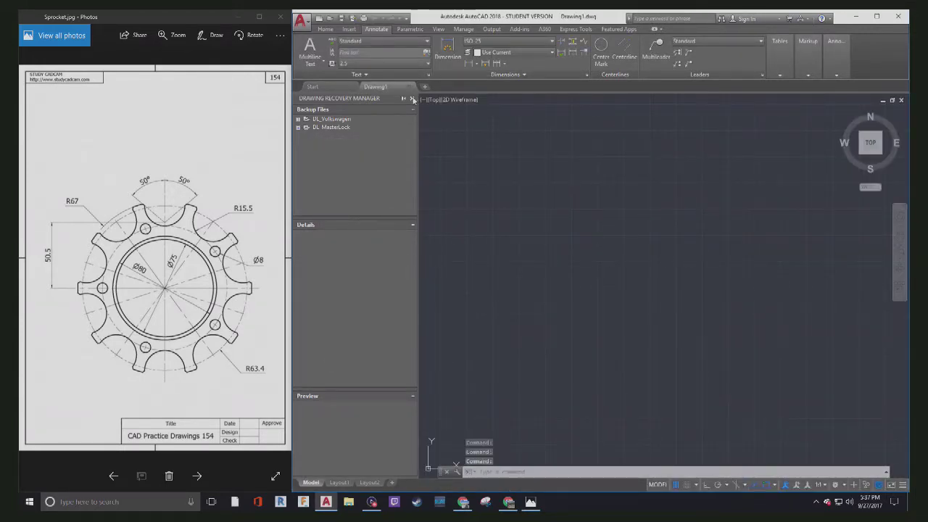
pyautogui.click(412, 98)
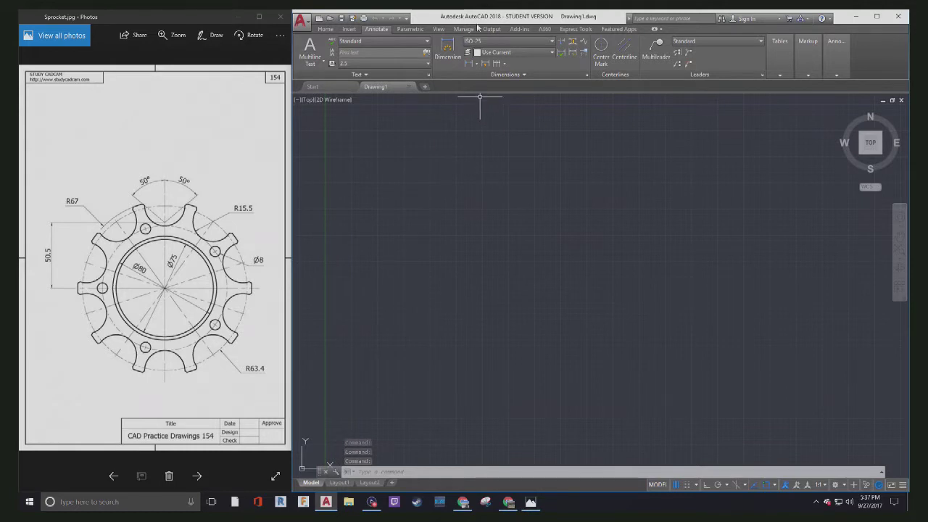
# - Create a green layer named "guides" and make it the current layer
pyautogui.click(325, 29)
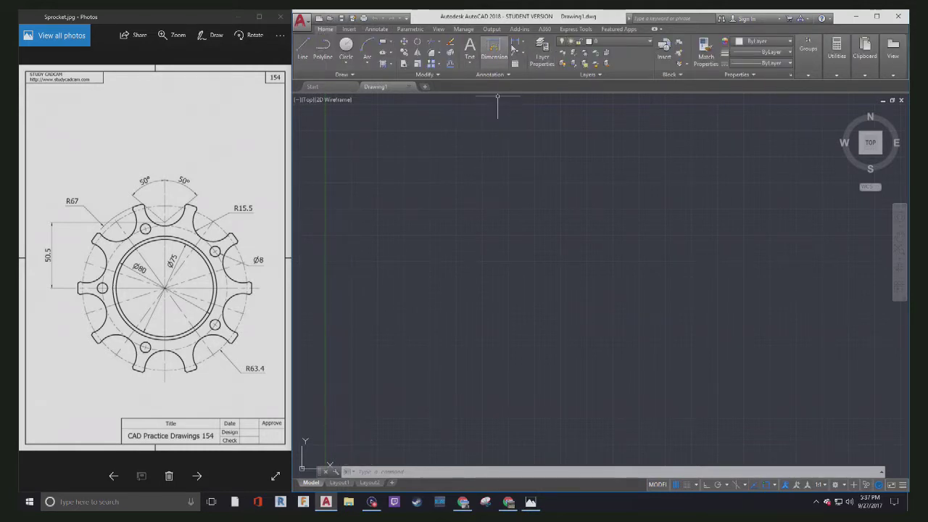
pyautogui.click(542, 48)
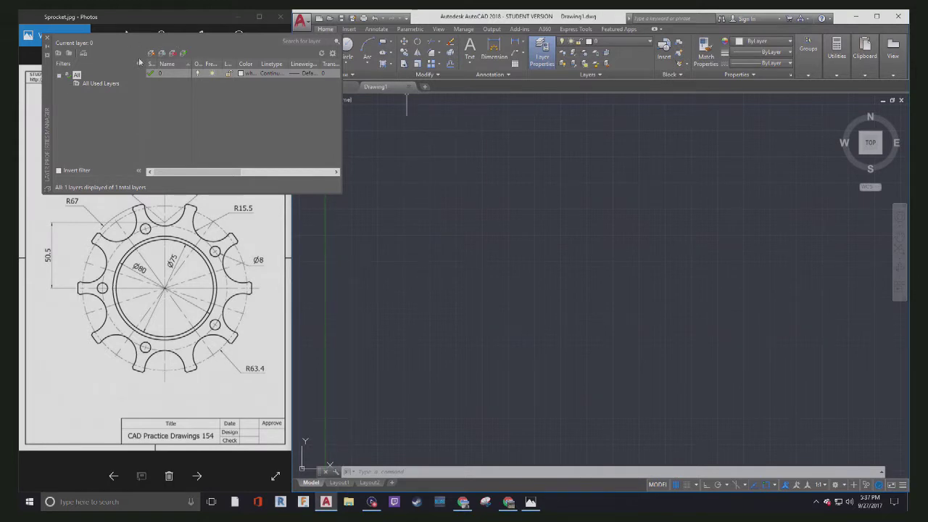
pyautogui.click(151, 53)
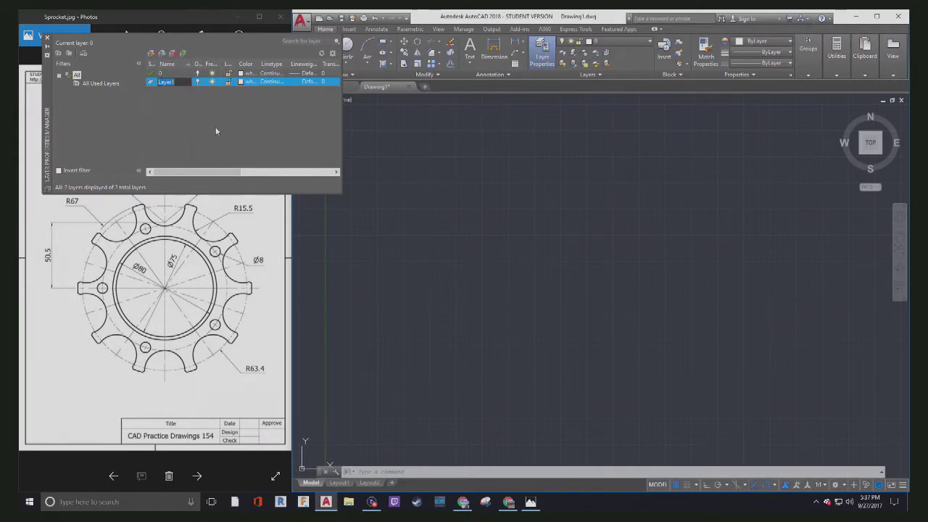
pyautogui.write('guides')
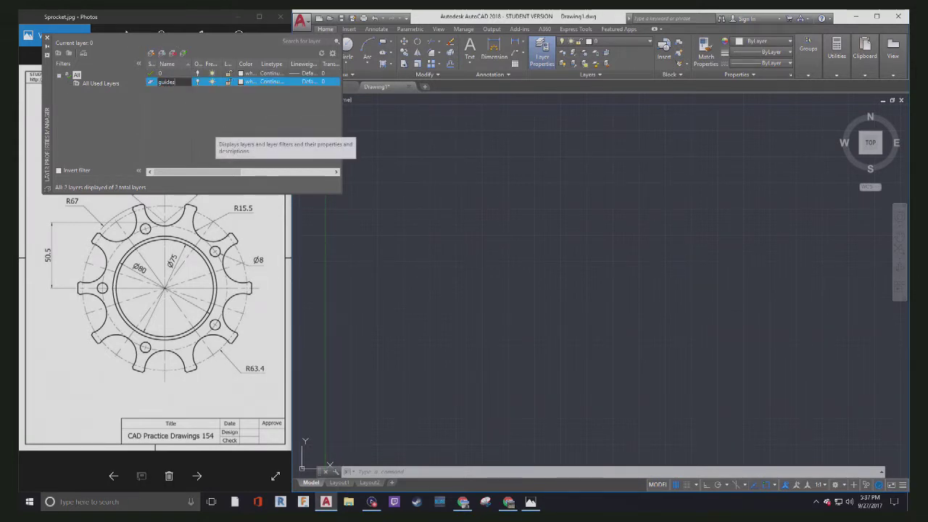
pyautogui.click(244, 81)
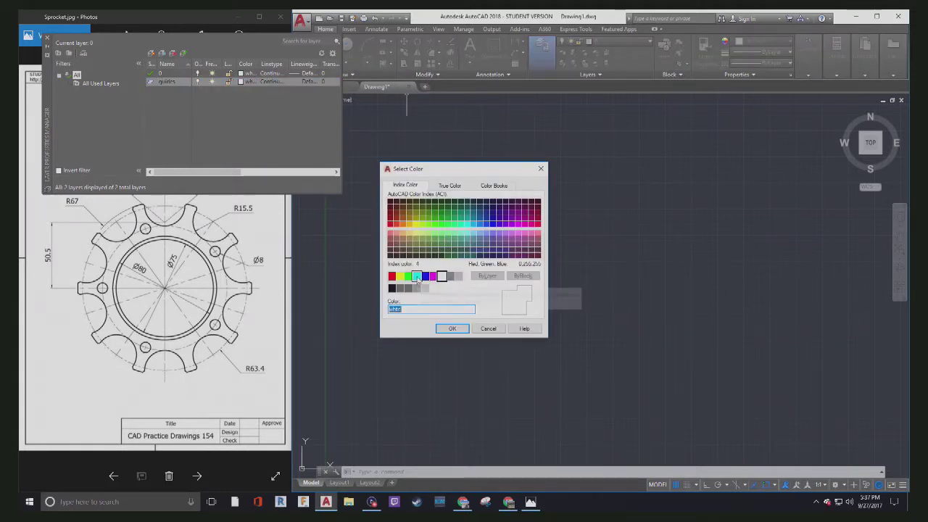
pyautogui.click(408, 275)
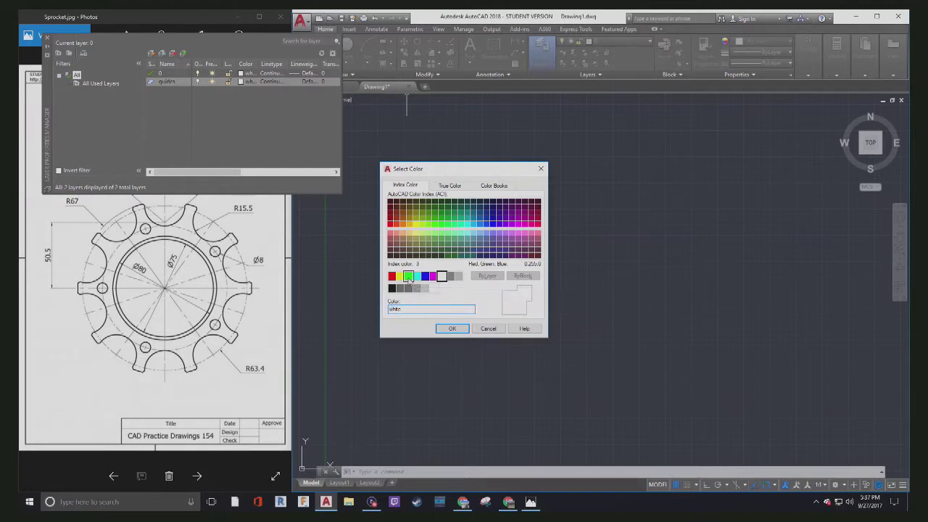
pyautogui.click(452, 328)
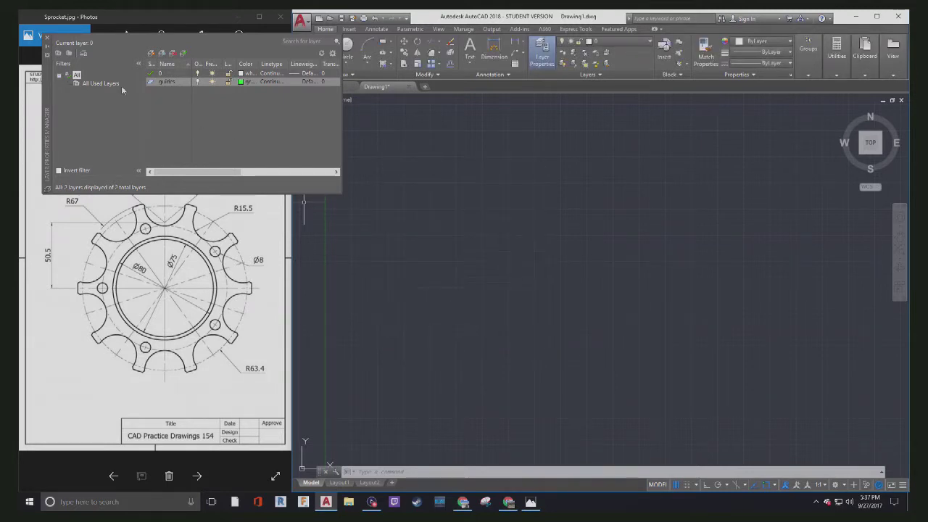
pyautogui.click(47, 37)
pyautogui.click(650, 45)
pyautogui.click(620, 65)
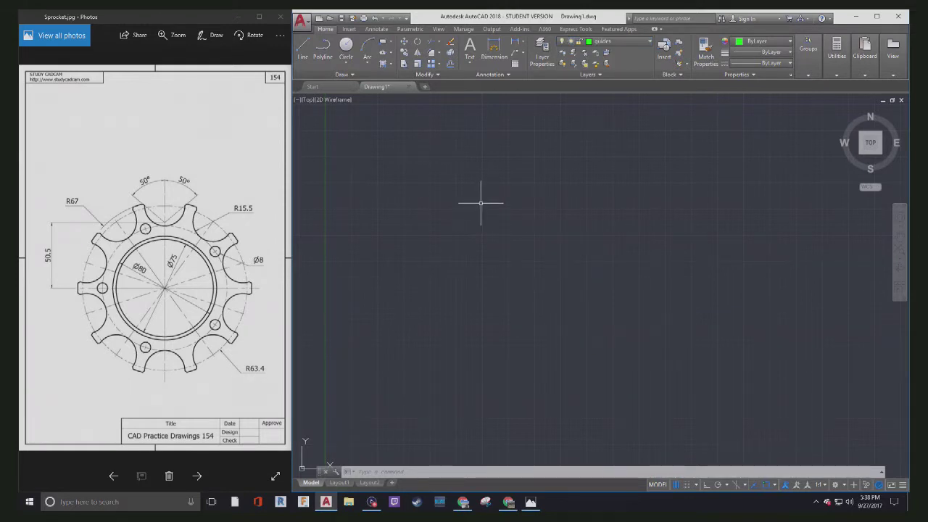
# - Draw a vertical construction line through the middle of the drawing area with Ortho mode on
pyautogui.write('x')
pyautogui.press('Return')
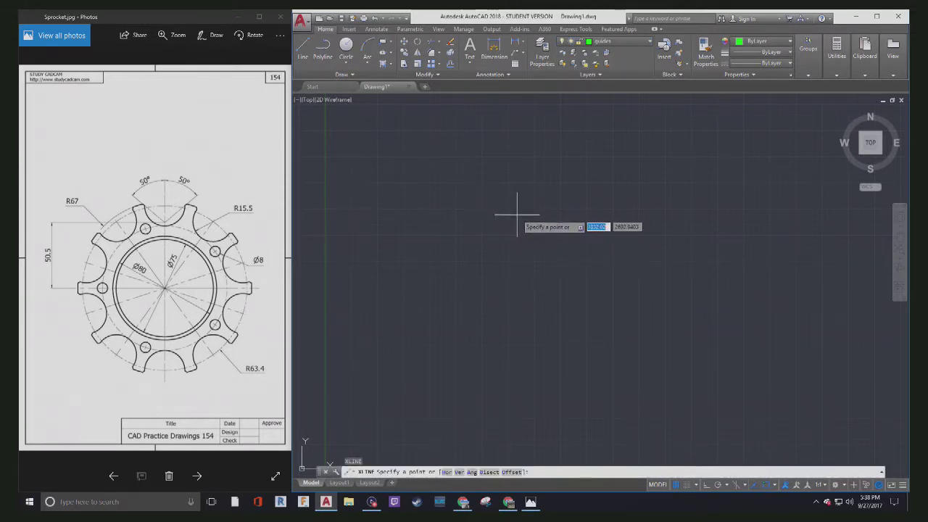
pyautogui.click(515, 214)
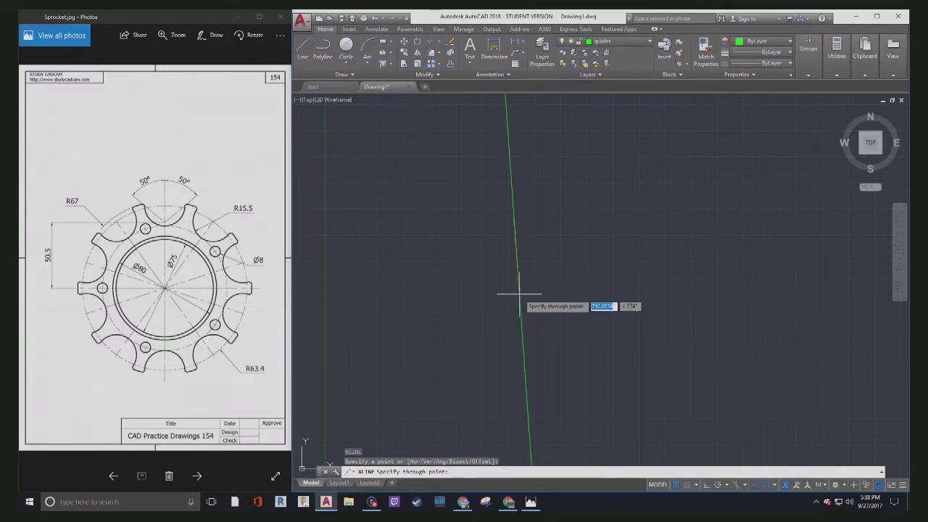
pyautogui.press('F8')
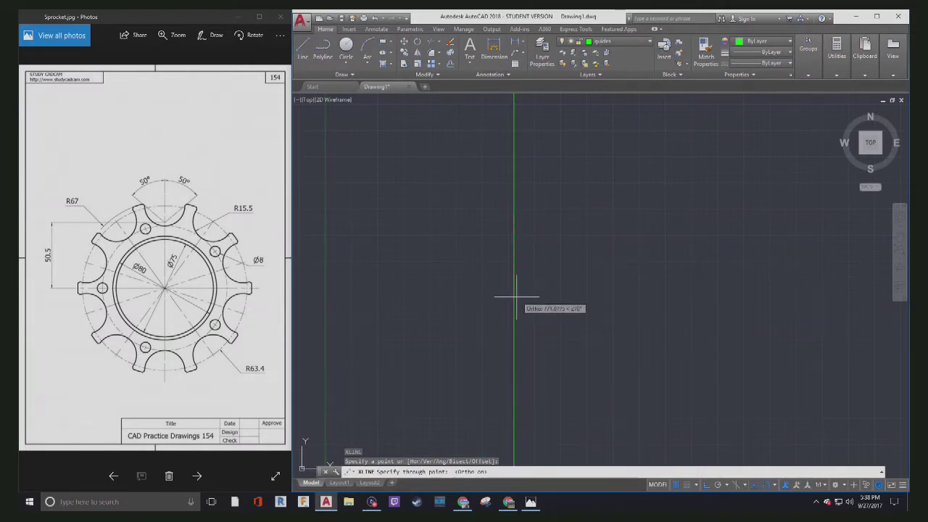
pyautogui.click(498, 276)
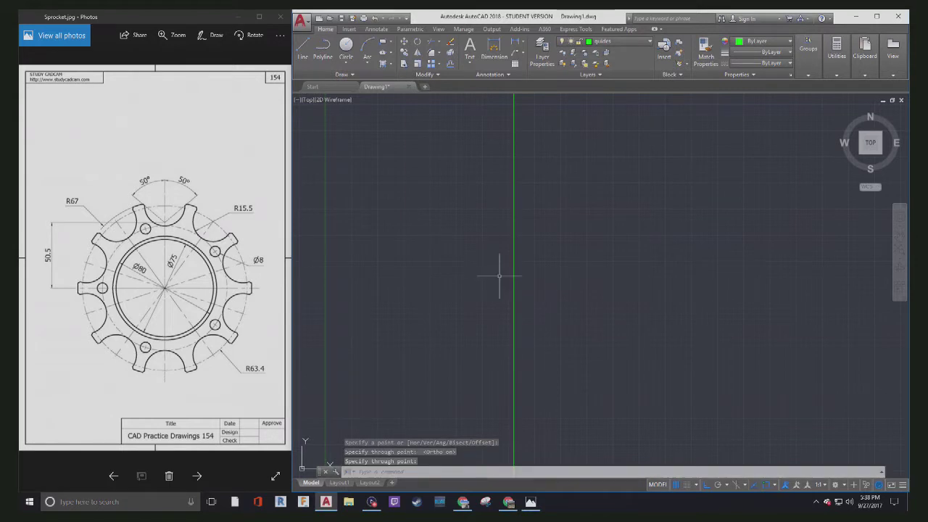
# - Draw a horizontal construction line that crosses the vertical one
pyautogui.press('Return')
pyautogui.press('Return')
pyautogui.click(505, 276)
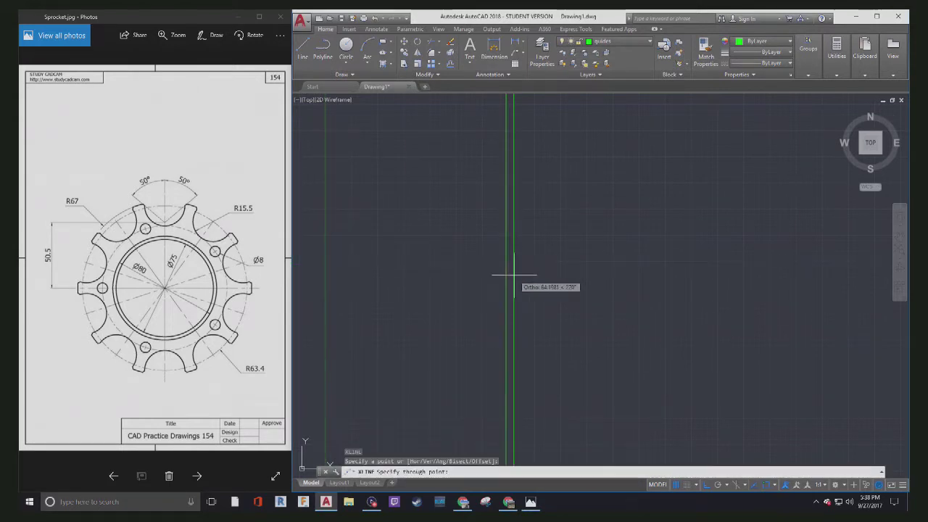
pyautogui.click(544, 266)
pyautogui.press('Escape')
pyautogui.press('Escape')
pyautogui.scroll(-4, 344, 254)
pyautogui.scroll(4, 418, 273)
pyautogui.moveTo(390, 218); pyautogui.dragTo(503, 288, button='middle')
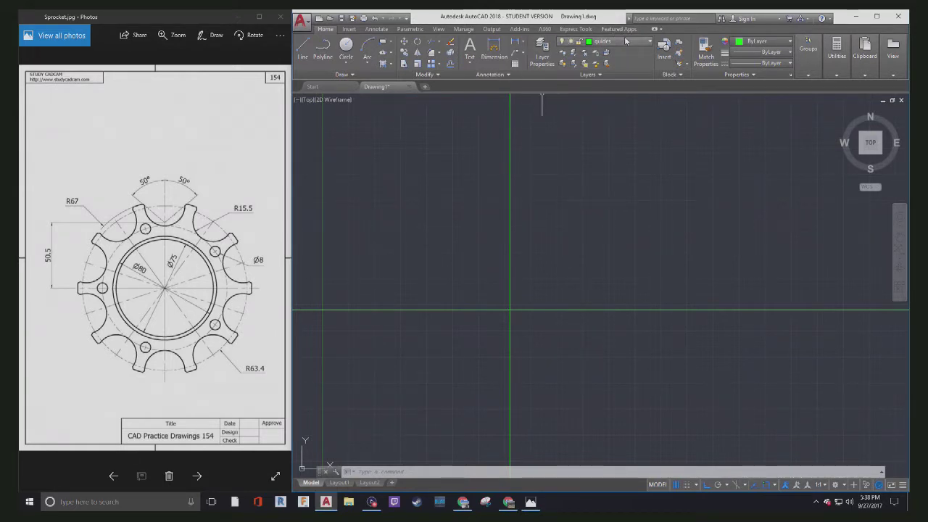
# - Make layer 0 the current layer
pyautogui.click(616, 41)
pyautogui.click(616, 53)
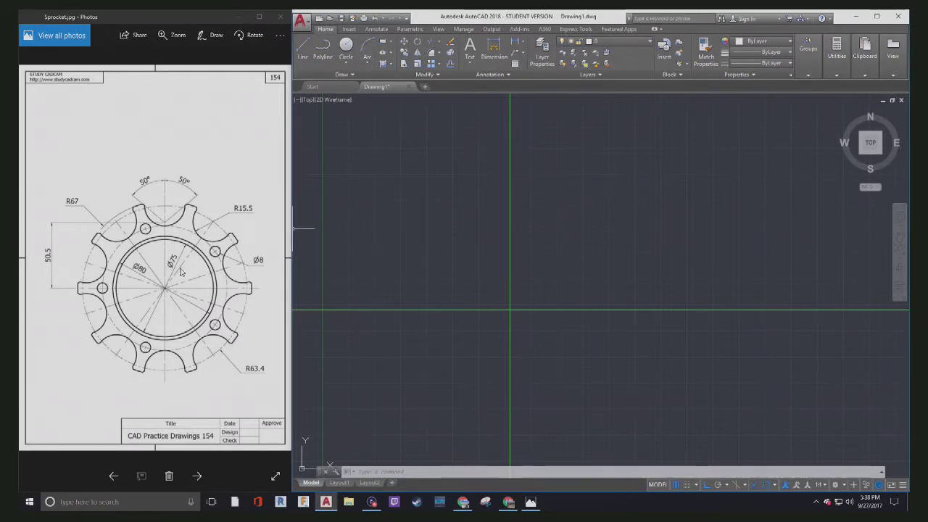
pyautogui.hotkey('ctrl', '1')
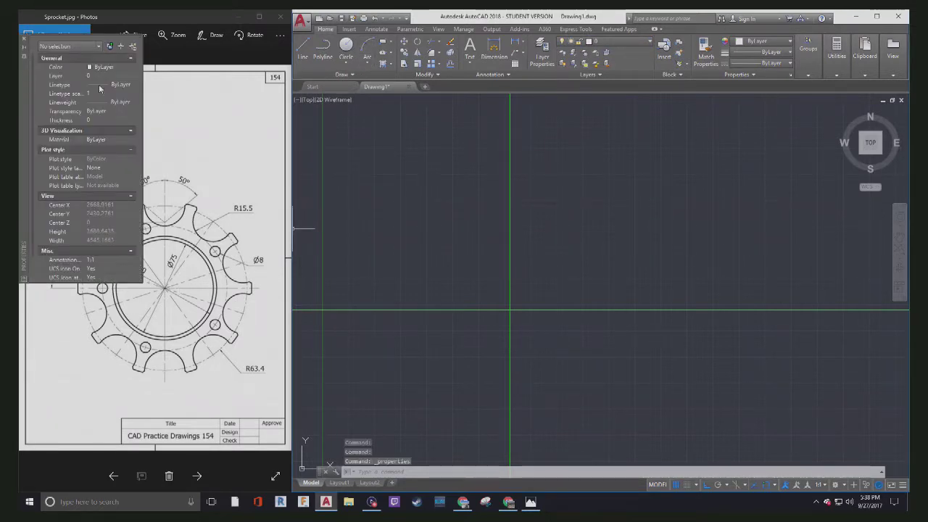
pyautogui.click(24, 39)
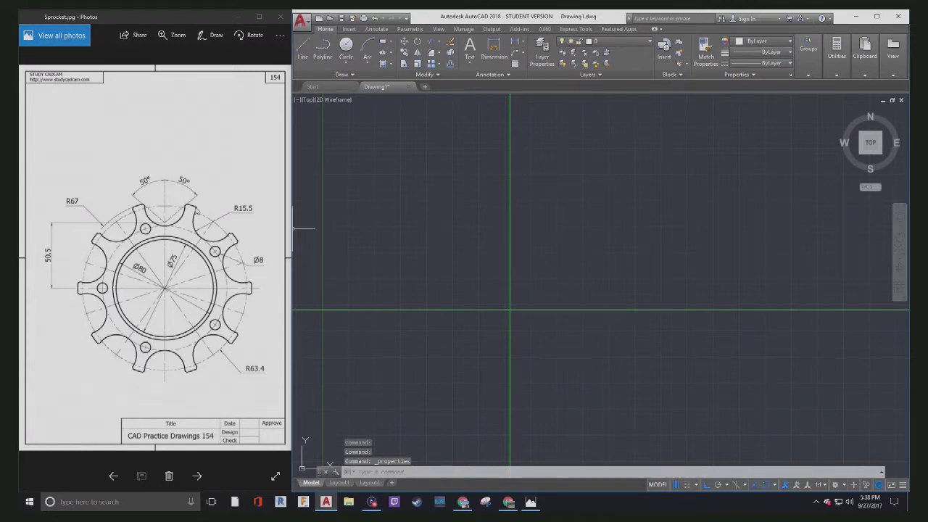
pyautogui.hotkey('ctrl', '1')
pyautogui.click(24, 40)
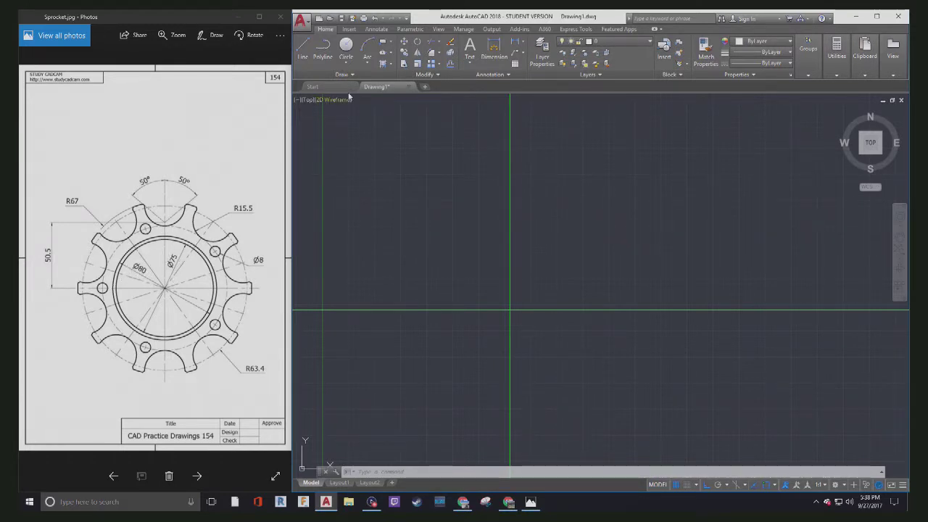
# - Draw a circle of diameter 80 centred on the intersection of the two construction lines
pyautogui.click(346, 62)
pyautogui.click(365, 101)
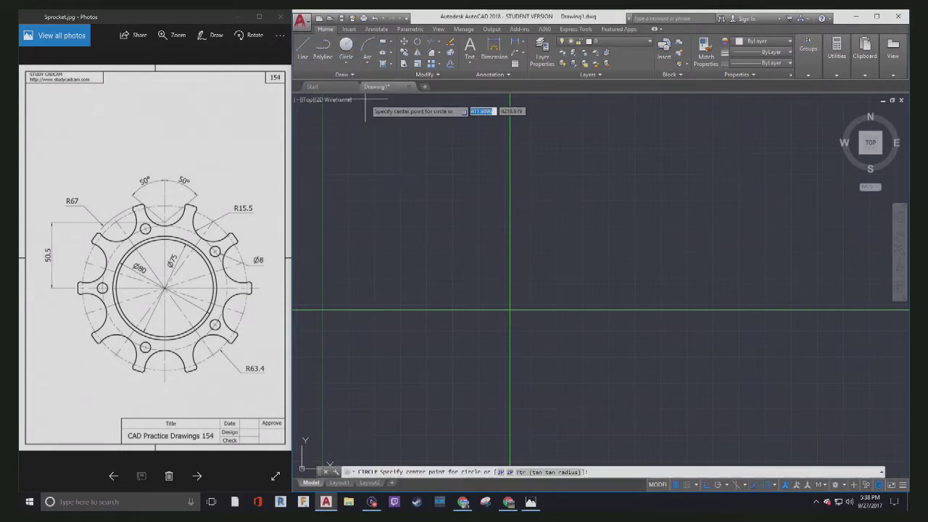
pyautogui.click(510, 310)
pyautogui.write('d')
pyautogui.press('Return')
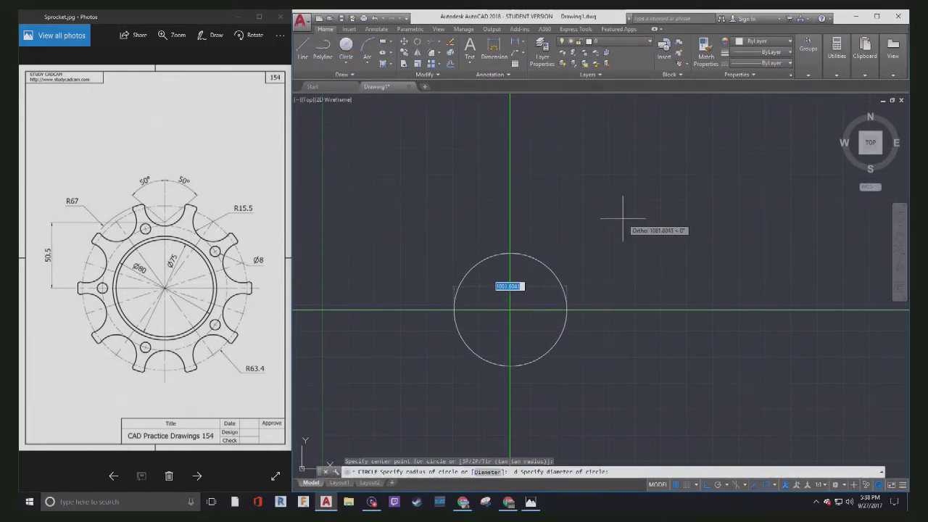
pyautogui.write('30')
pyautogui.press('Return')
pyautogui.scroll(5, 530, 310)
pyautogui.scroll(8, 435, 315)
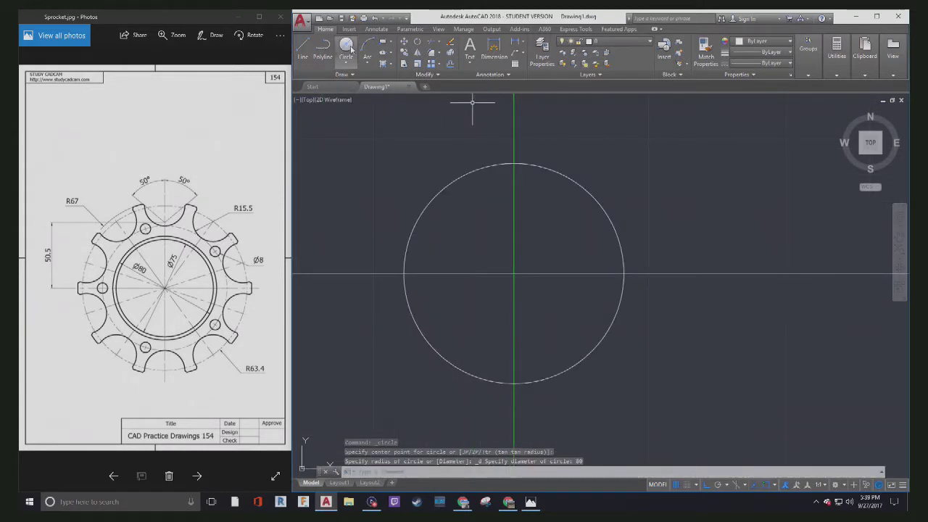
# - Draw a concentric circle of diameter 75 at the construction-line intersection, inside the first circle
pyautogui.click(347, 47)
pyautogui.click(514, 274)
pyautogui.write('d')
pyautogui.press('Return')
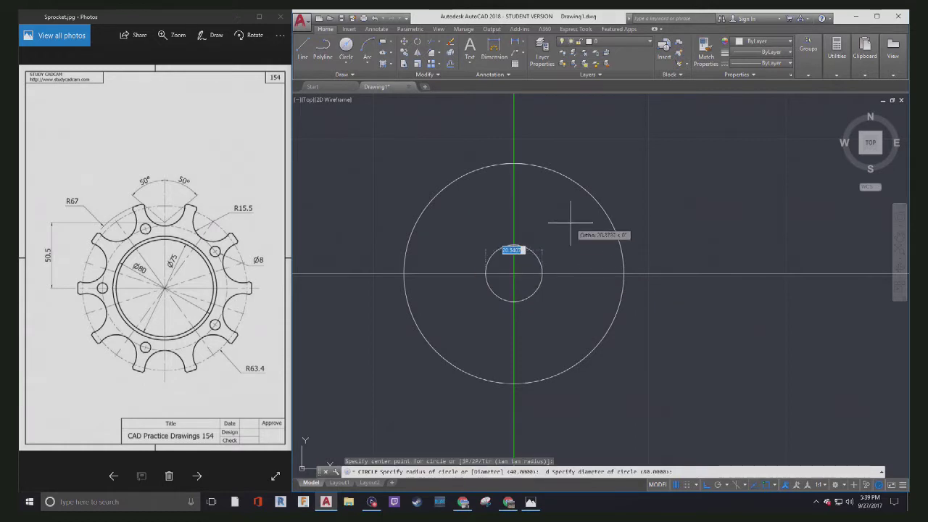
pyautogui.write('75')
pyautogui.press('Return')
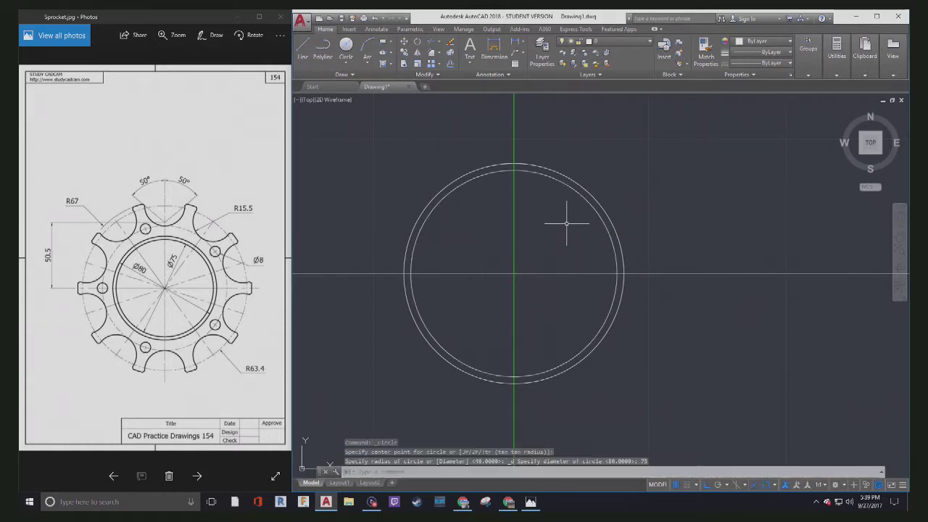
pyautogui.press('Escape')
pyautogui.press('Escape')
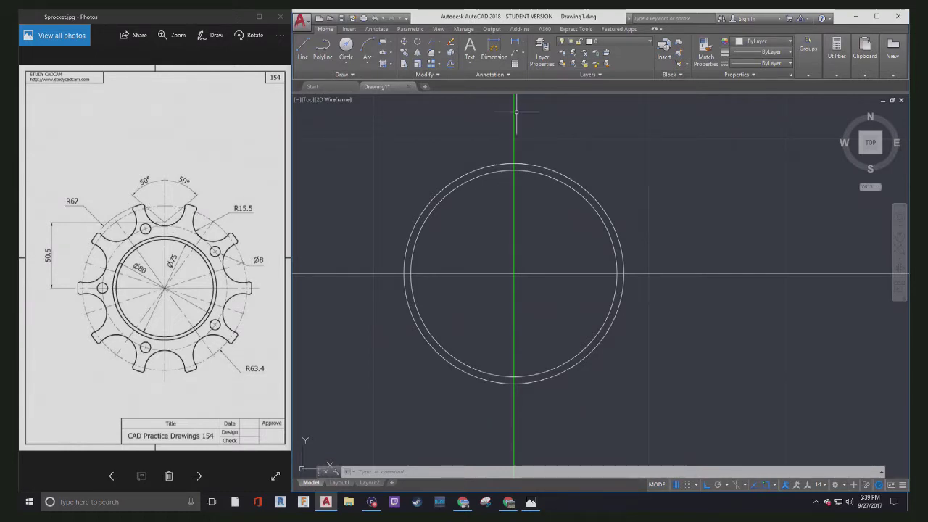
# - Make the guides layer current and draw a circle of radius 67 centred on the construction-line intersection
pyautogui.click(606, 42)
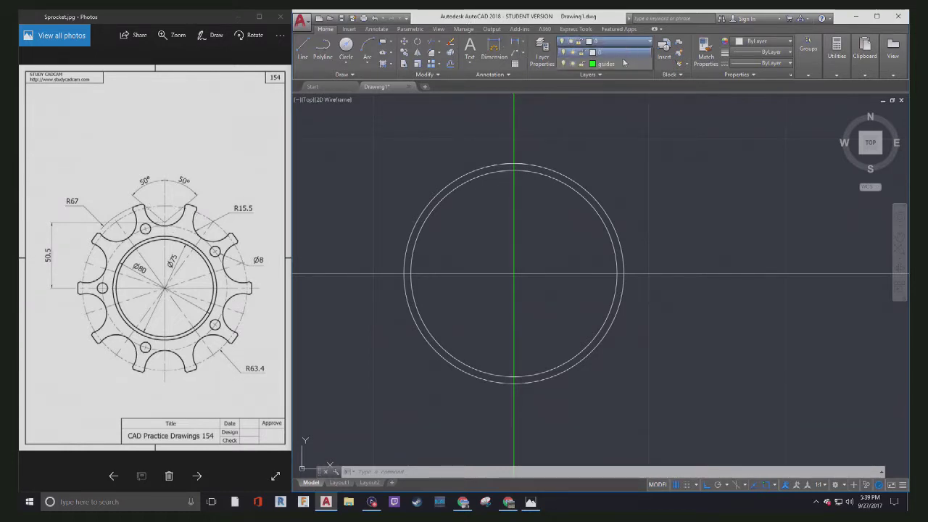
pyautogui.click(603, 52)
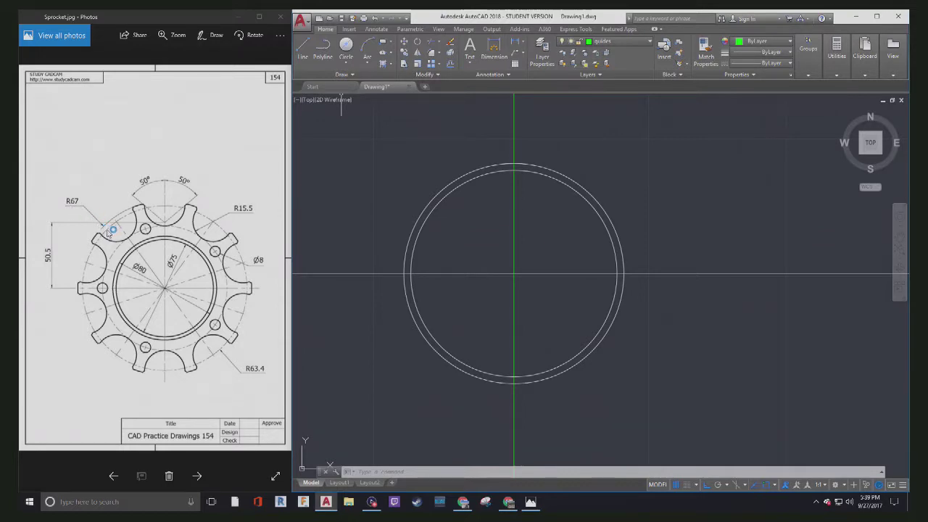
pyautogui.click(345, 63)
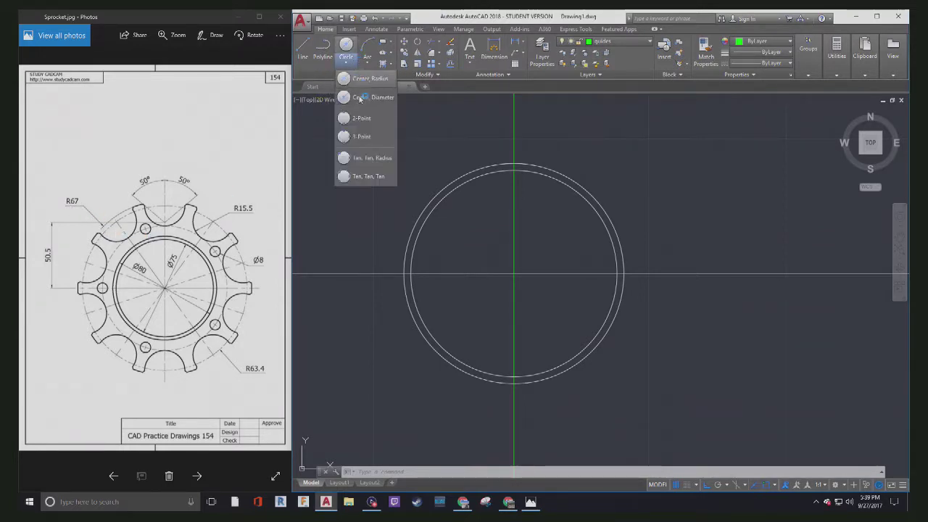
pyautogui.click(367, 96)
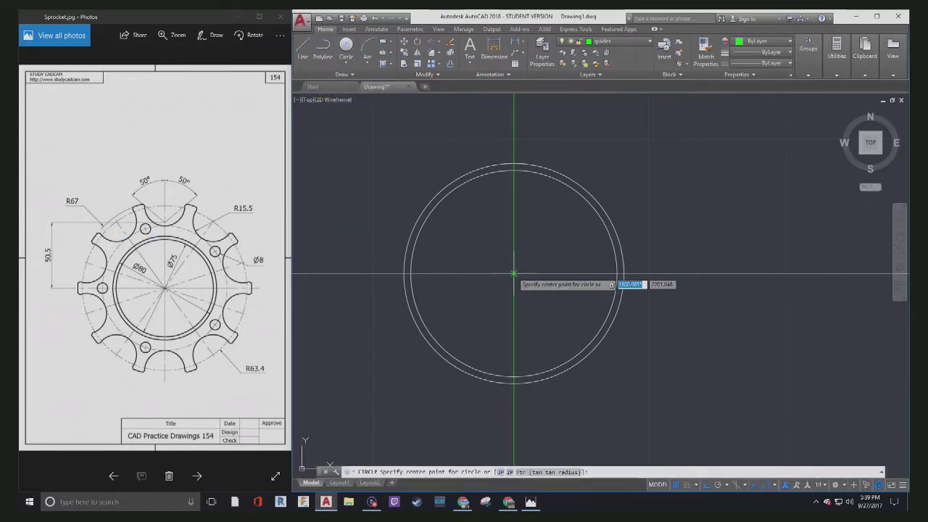
pyautogui.click(514, 274)
pyautogui.write('6')
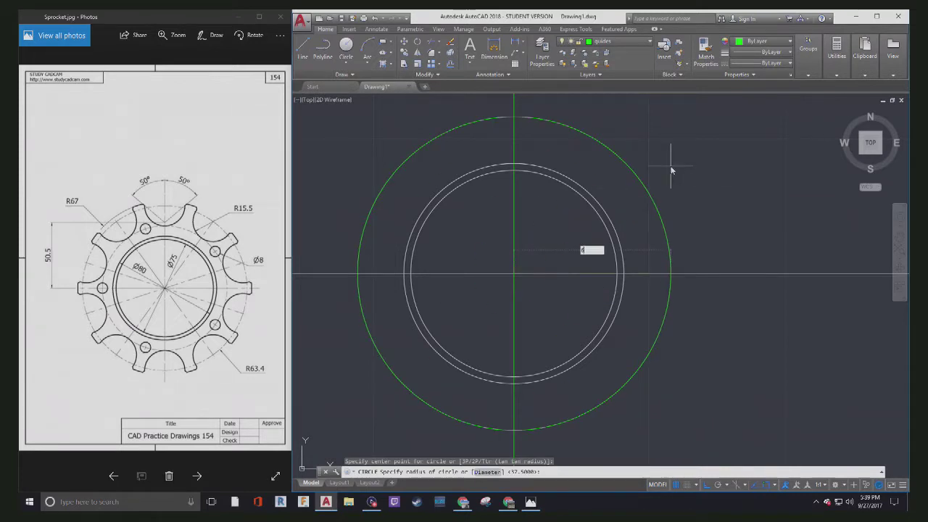
pyautogui.write('7')
pyautogui.press('Return')
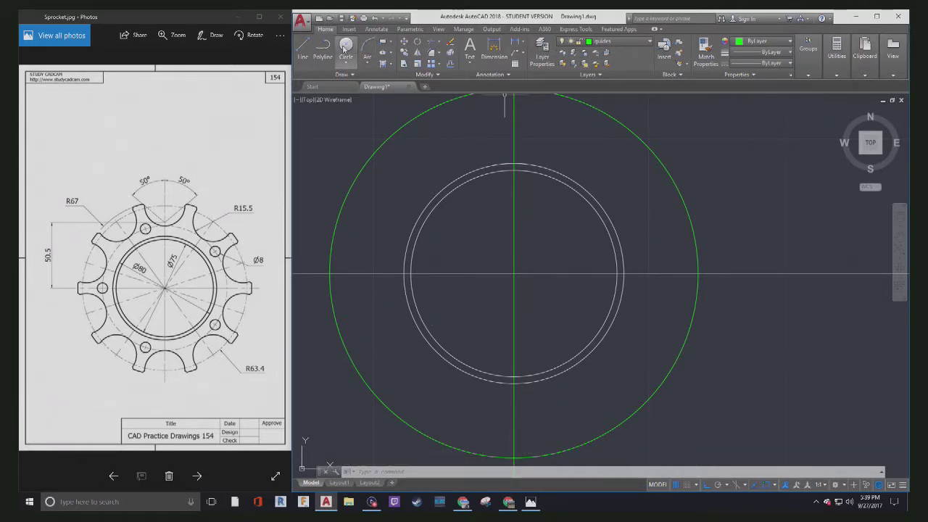
# - Draw a concentric circle of radius 63.4 centred on the construction-line intersection, inside the R67 circle
pyautogui.click(344, 48)
pyautogui.click(513, 274)
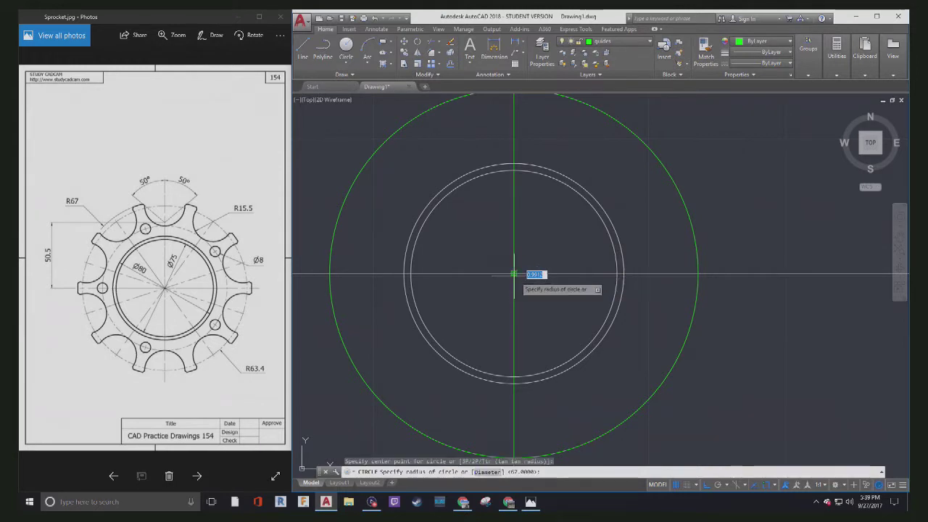
pyautogui.write('6')
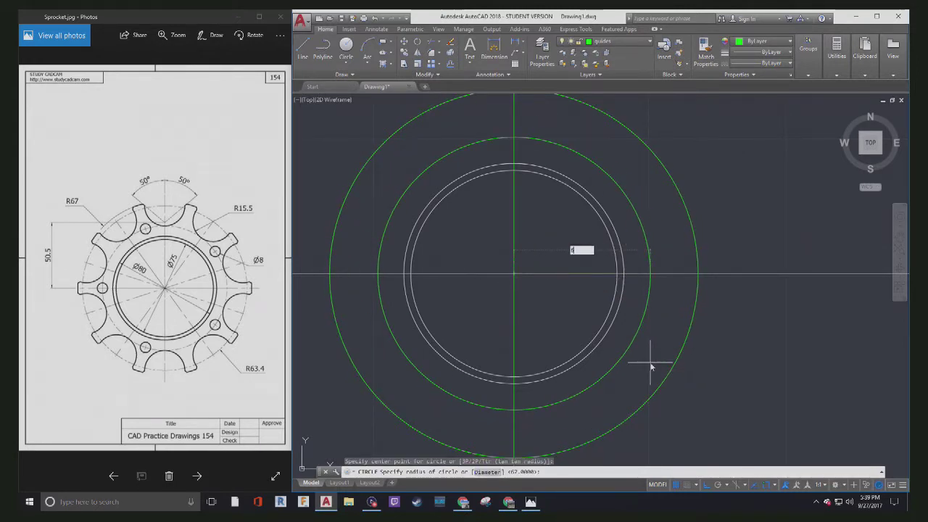
pyautogui.write('3.4')
pyautogui.press('Return')
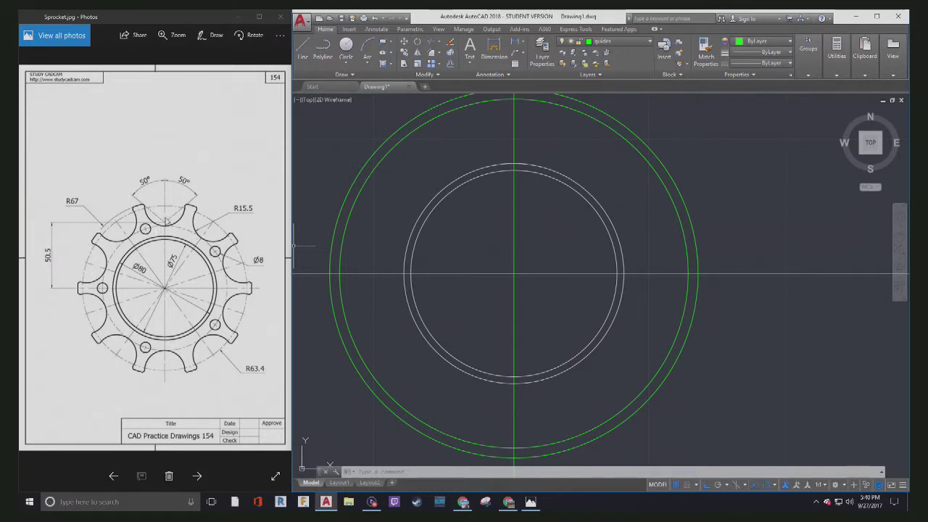
# - Move the R63.4 circle and the vertical construction line to layer 0
pyautogui.moveTo(496, 84); pyautogui.dragTo(449, 171, button='middle')
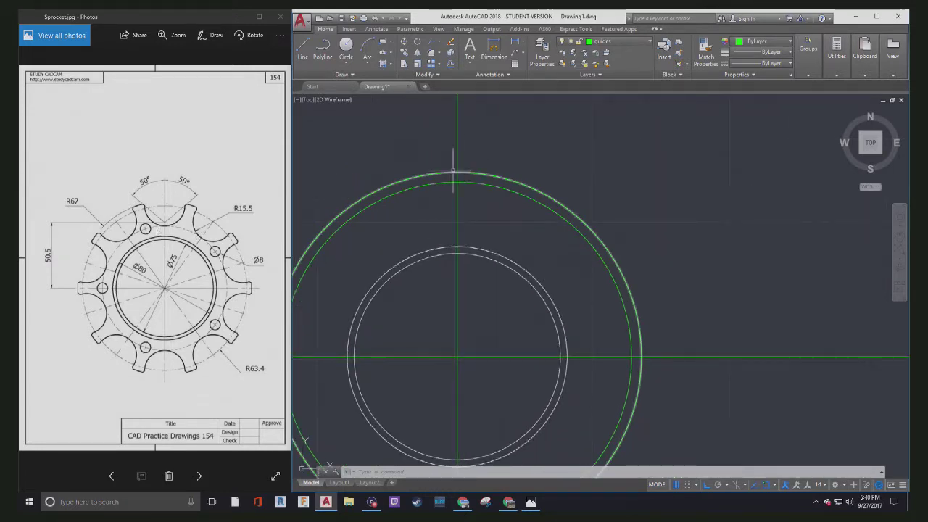
pyautogui.click(456, 155)
pyautogui.click(538, 192)
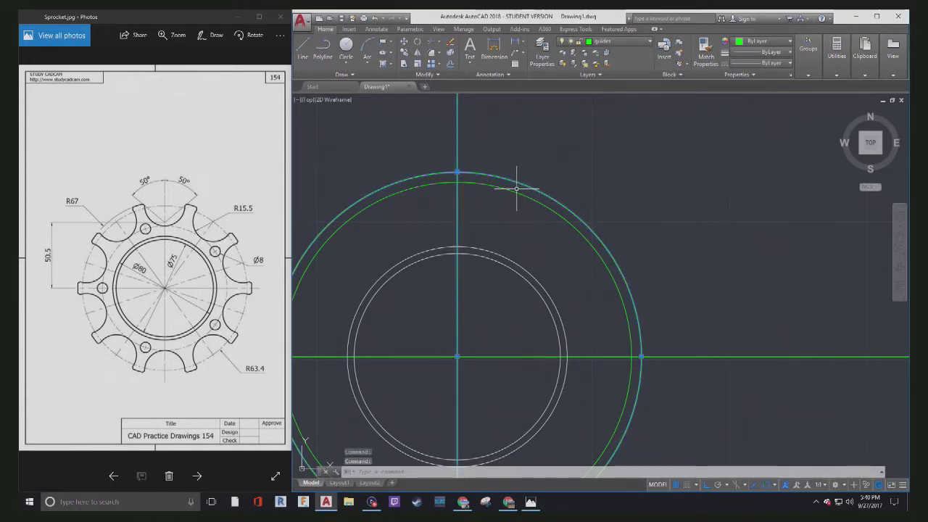
pyautogui.press('Escape')
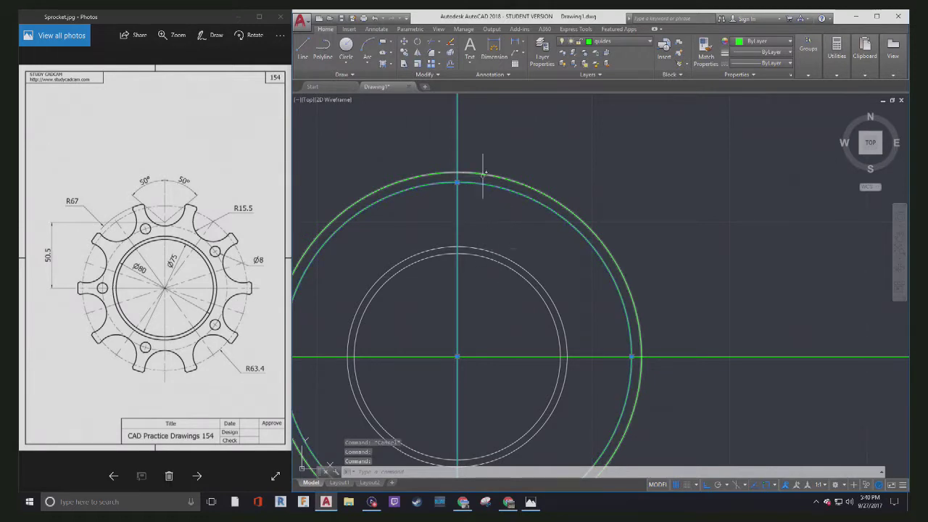
pyautogui.click(456, 180)
pyautogui.scroll(4, 456, 177)
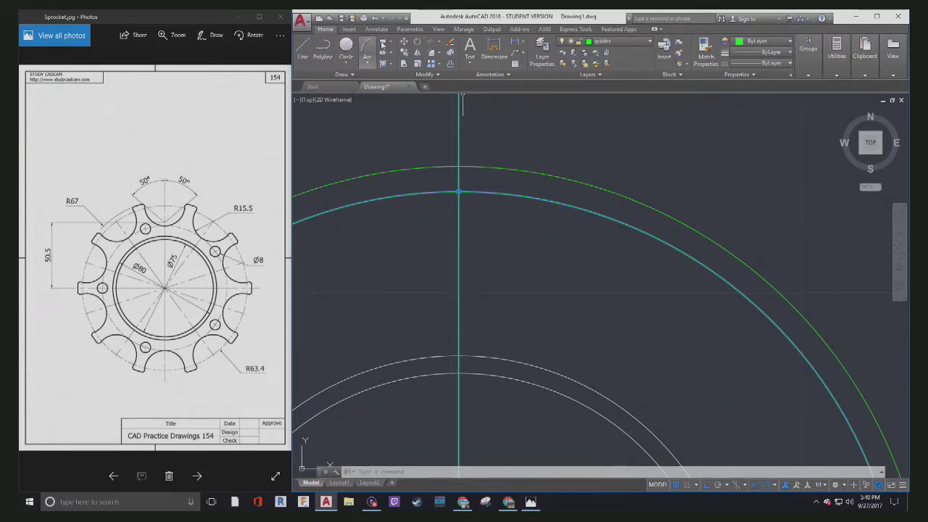
pyautogui.click(616, 41)
pyautogui.click(618, 53)
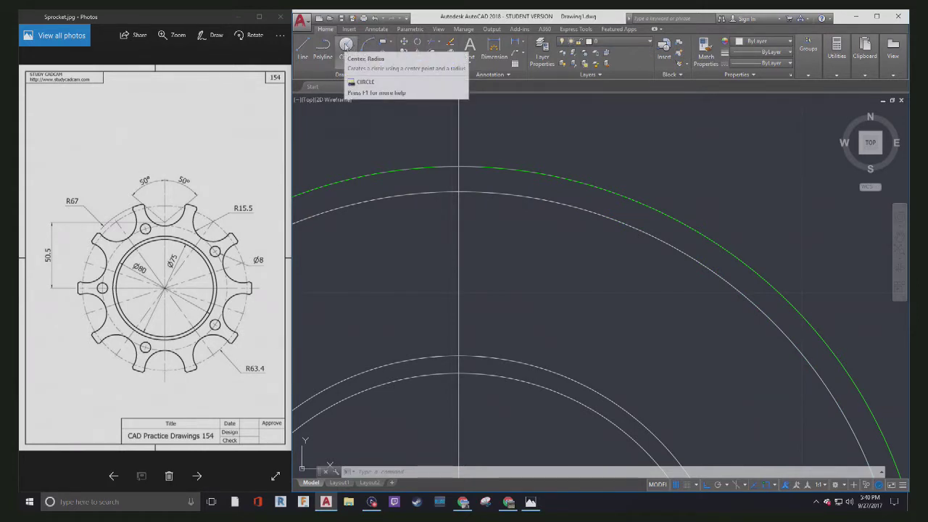
# - Draw a circle of radius 15.5 centred where the vertical construction line crosses the top of the R63.4 circle
pyautogui.click(346, 45)
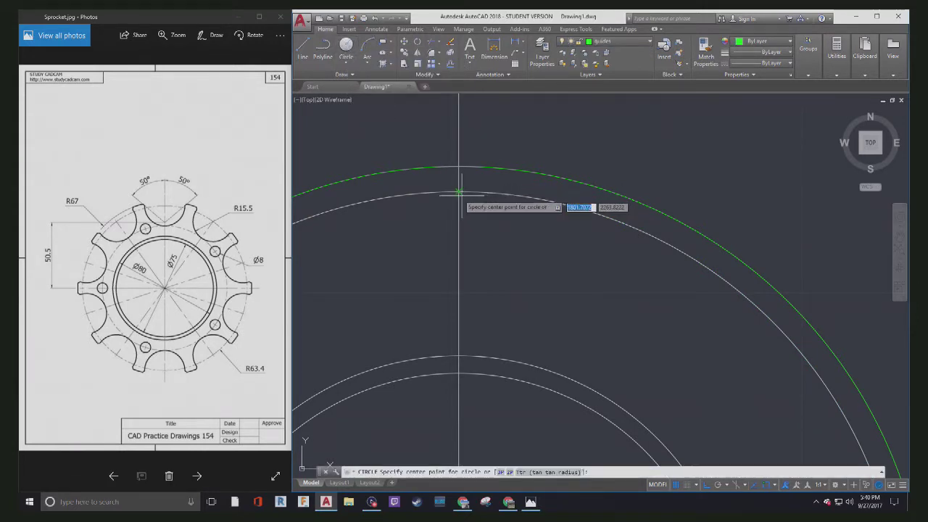
pyautogui.click(458, 192)
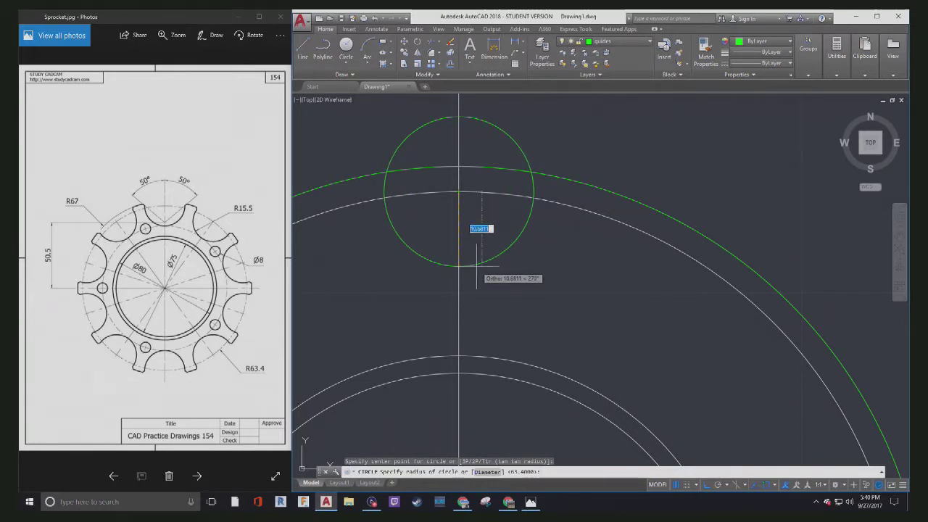
pyautogui.write('15.5')
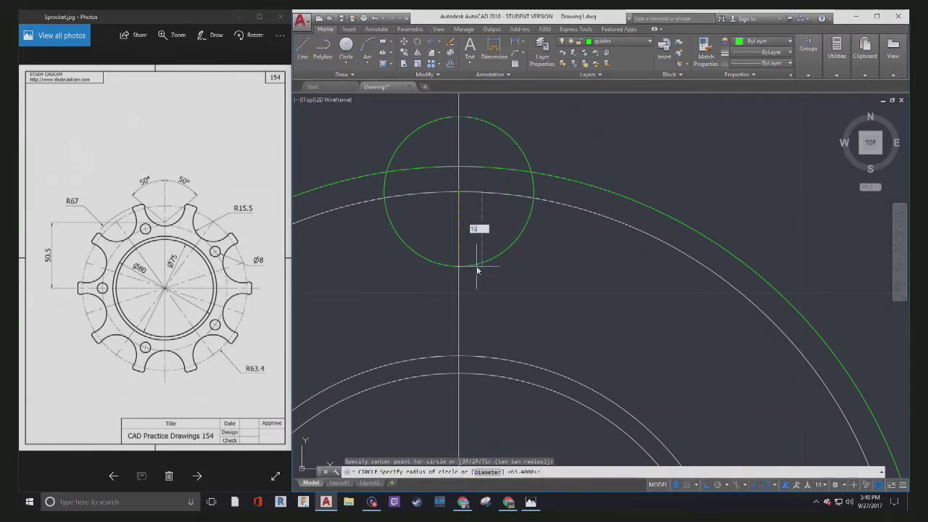
pyautogui.press('Return')
pyautogui.press('Escape')
pyautogui.press('Escape')
pyautogui.press('Escape')
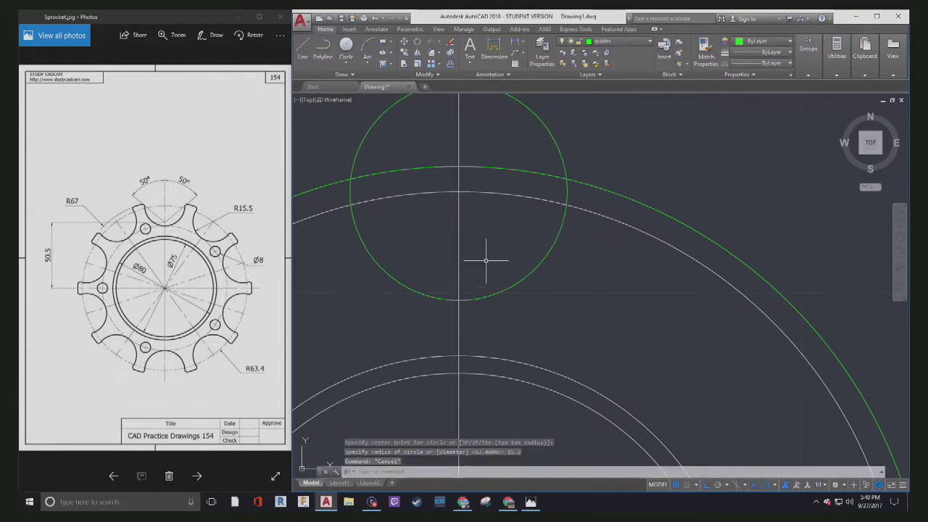
# - Move the R15.5 circle to layer 0
pyautogui.click(510, 233)
pyautogui.click(489, 313)
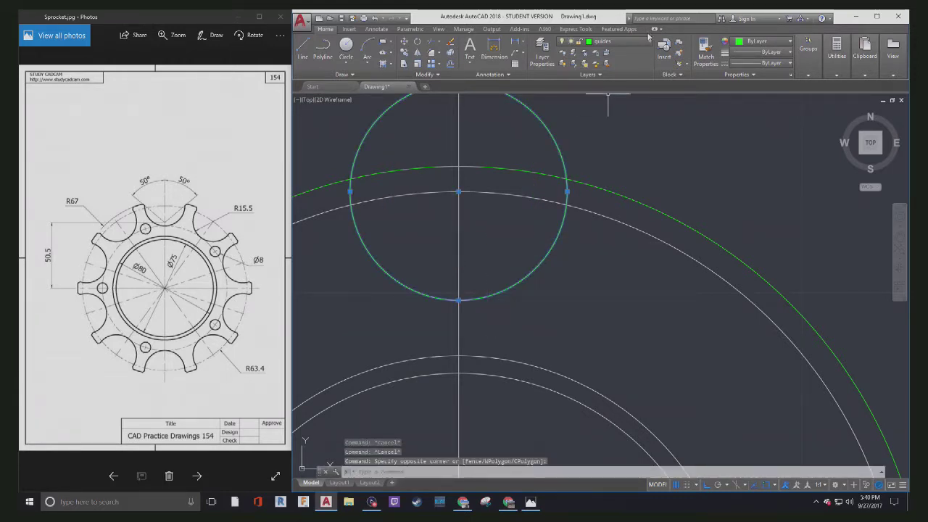
pyautogui.click(648, 41)
pyautogui.click(628, 56)
pyautogui.press('Escape')
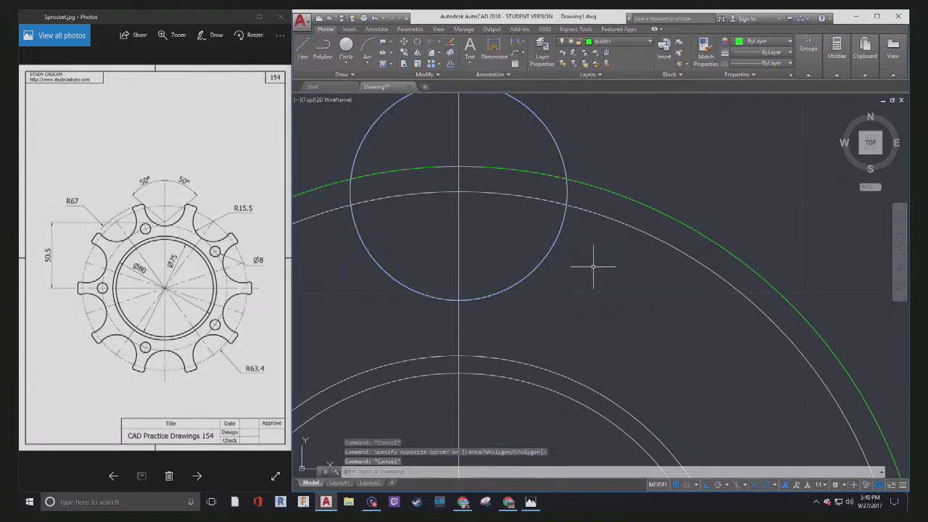
pyautogui.press('Escape')
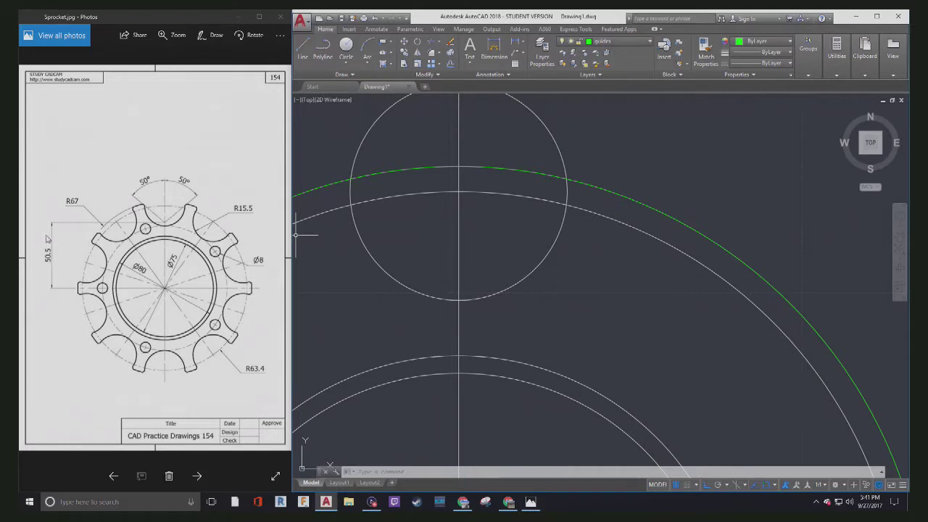
# - Move the vertical construction line to the guides layer
pyautogui.scroll(-6, 426, 331)
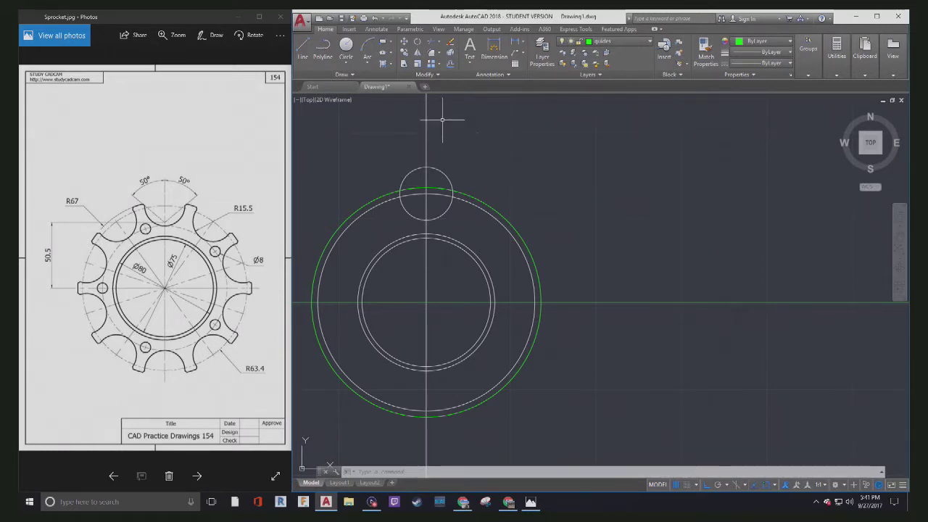
pyautogui.press('Escape')
pyautogui.press('Escape')
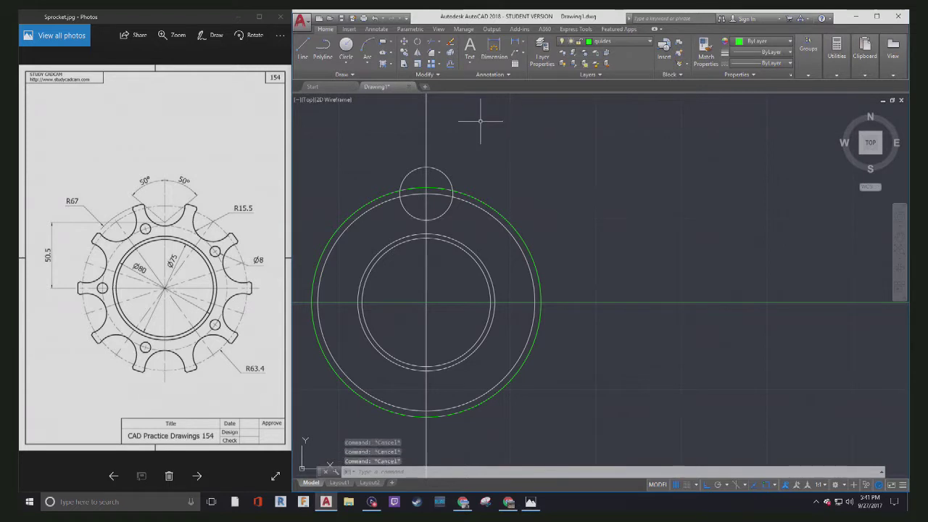
pyautogui.click(441, 131)
pyautogui.click(637, 43)
pyautogui.click(615, 63)
pyautogui.press('Escape')
pyautogui.press('Escape')
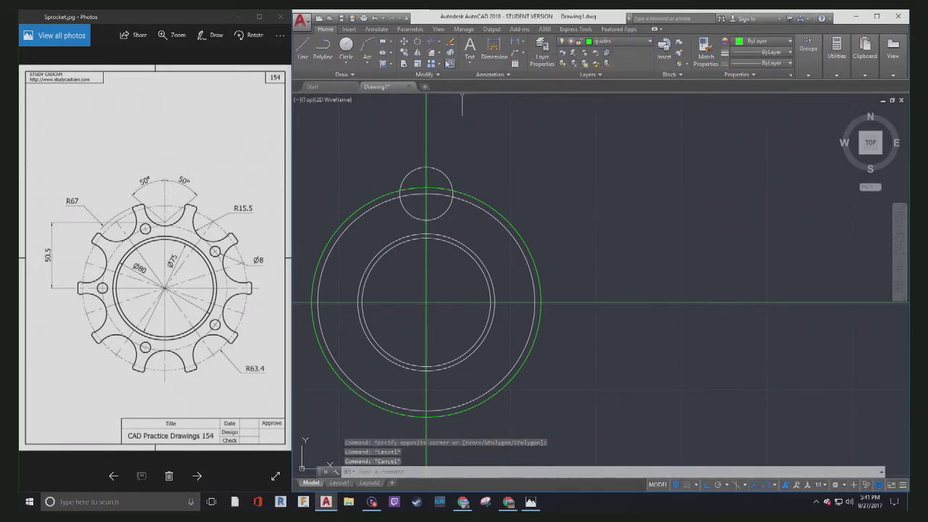
# - Offset the horizontal construction line upward by 50.5
pyautogui.click(450, 64)
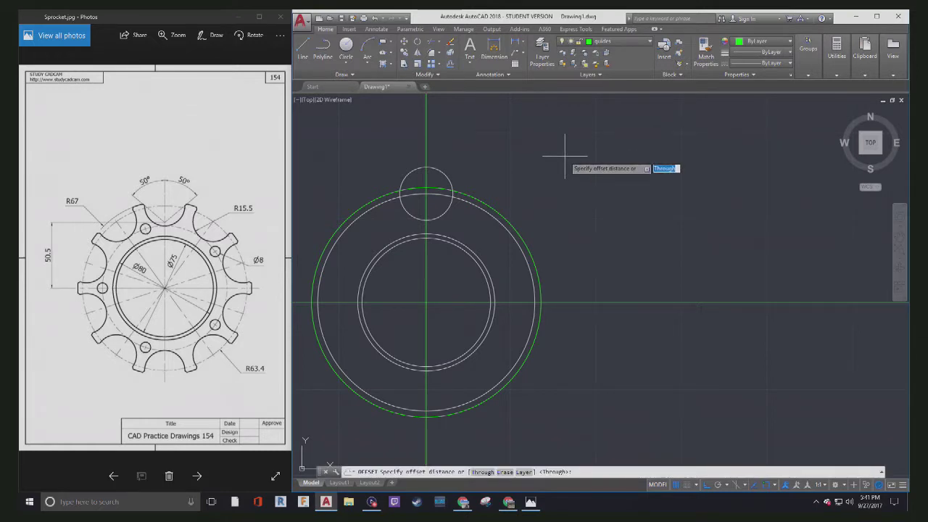
pyautogui.write('50.5')
pyautogui.press('Return')
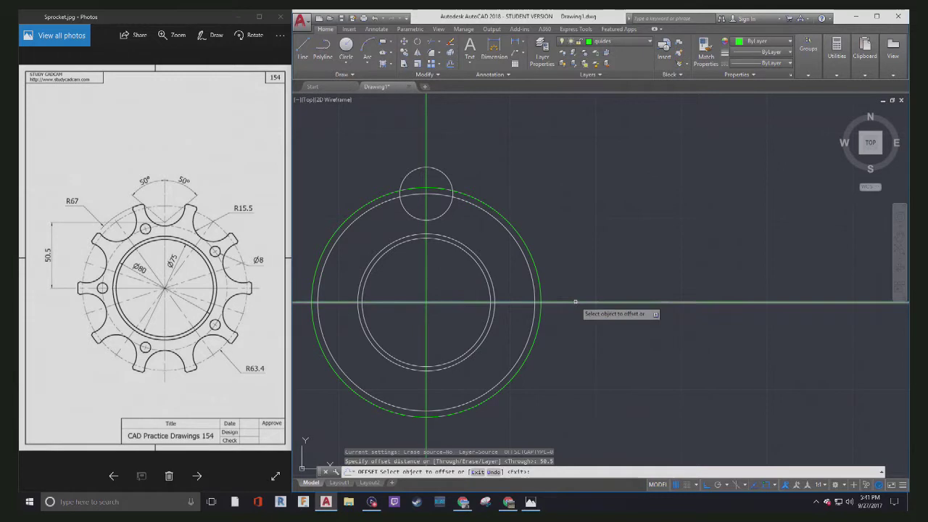
pyautogui.click(575, 301)
pyautogui.click(535, 216)
pyautogui.scroll(5, 413, 201)
pyautogui.moveTo(451, 177); pyautogui.dragTo(503, 264, button='middle')
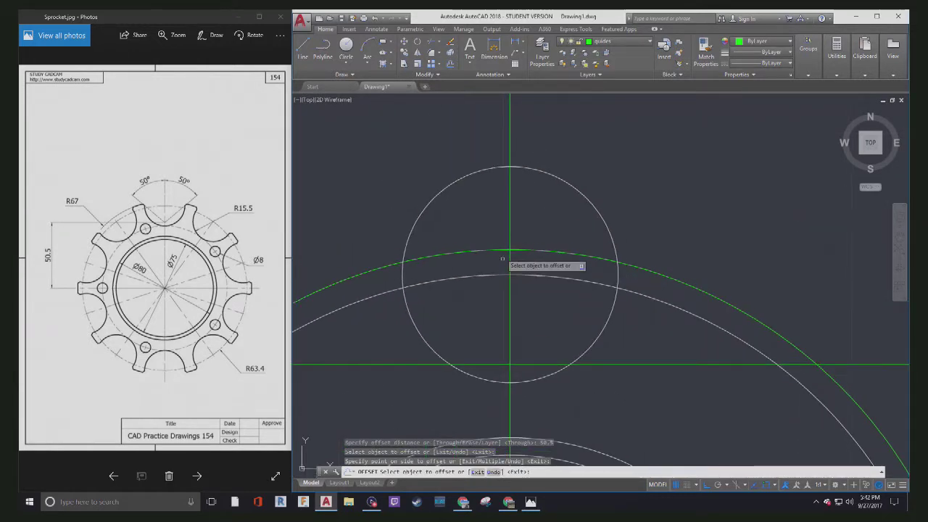
# - With Ortho off, draw a line about 34.7 long at 40° up and right from the offset line's intersection with the vertical construction line
pyautogui.click(304, 48)
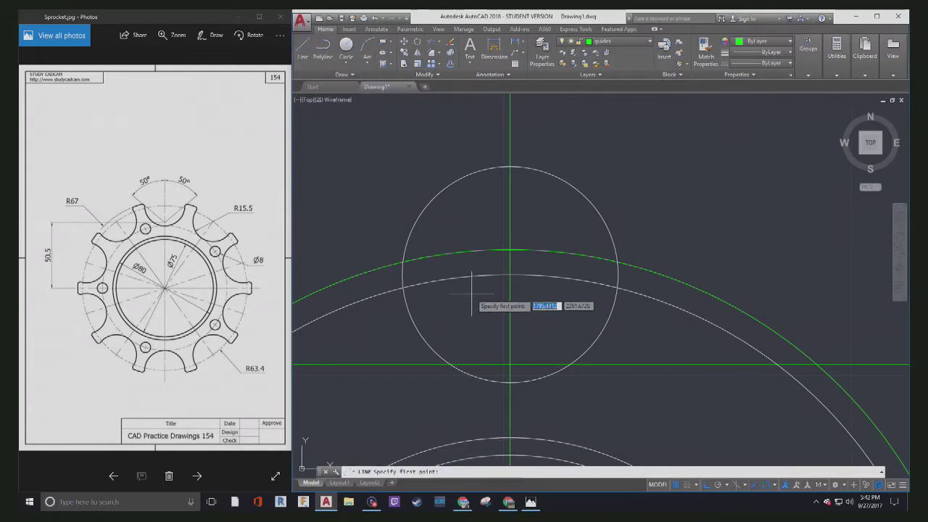
pyautogui.click(487, 364)
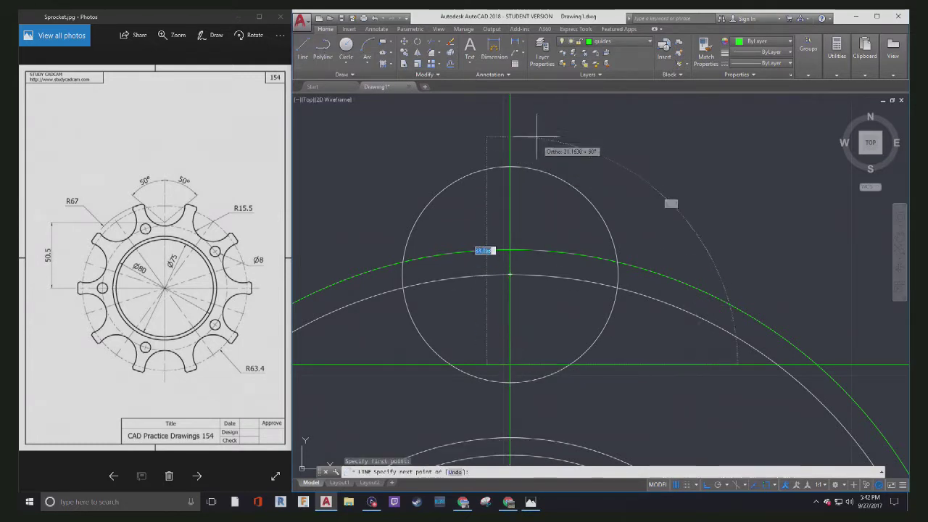
pyautogui.press('F8')
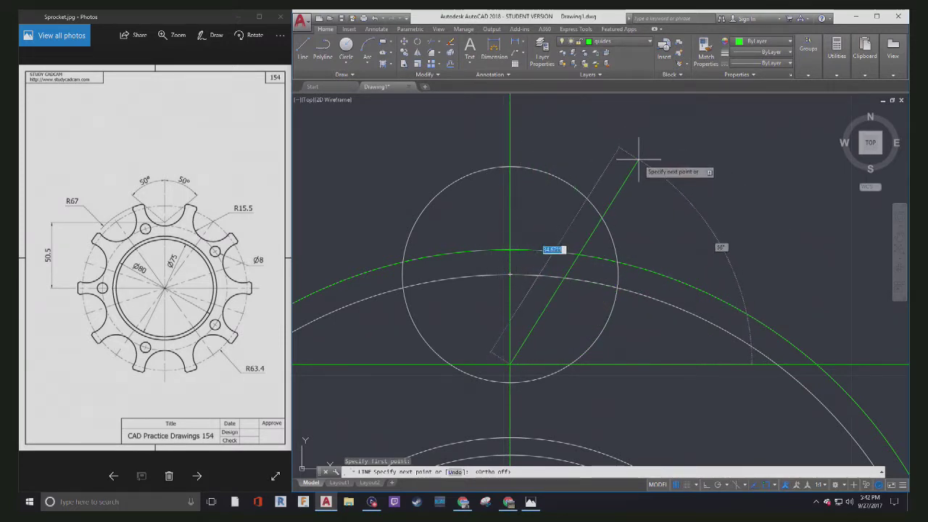
pyautogui.press('Tab')
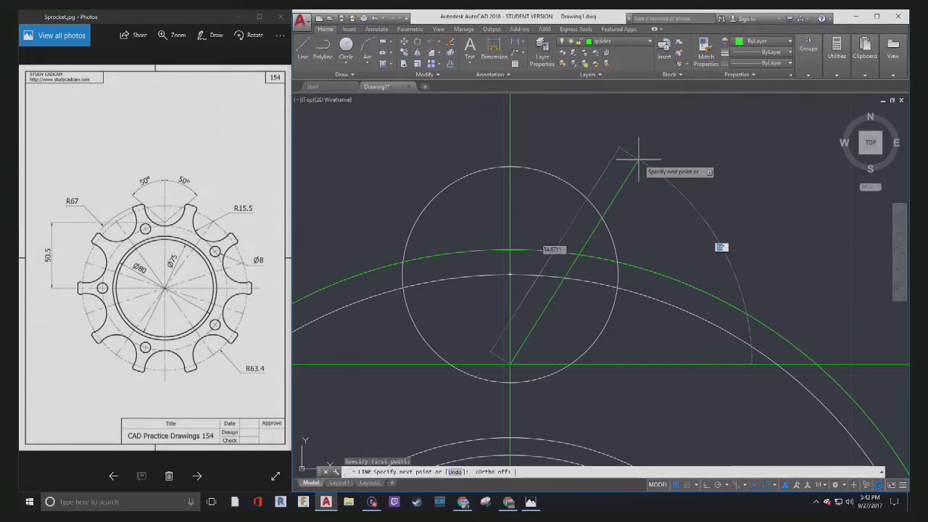
pyautogui.write('40')
pyautogui.press('Return')
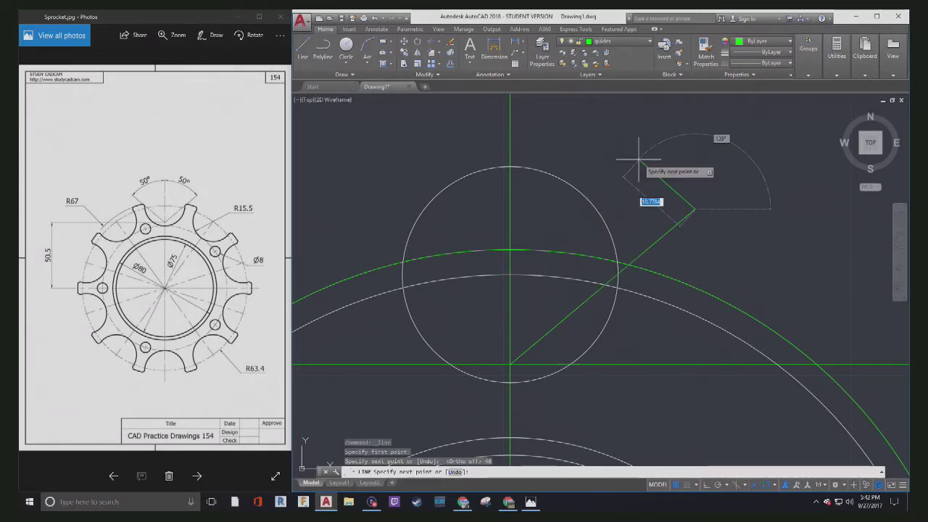
pyautogui.press('Escape')
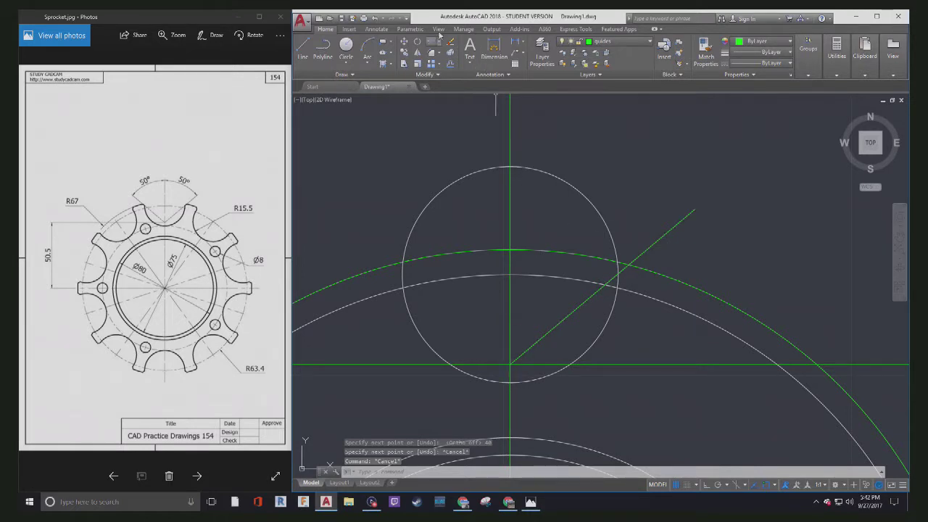
# - Mirror the 40° line about the vertical construction line, keeping the source object
pyautogui.click(417, 54)
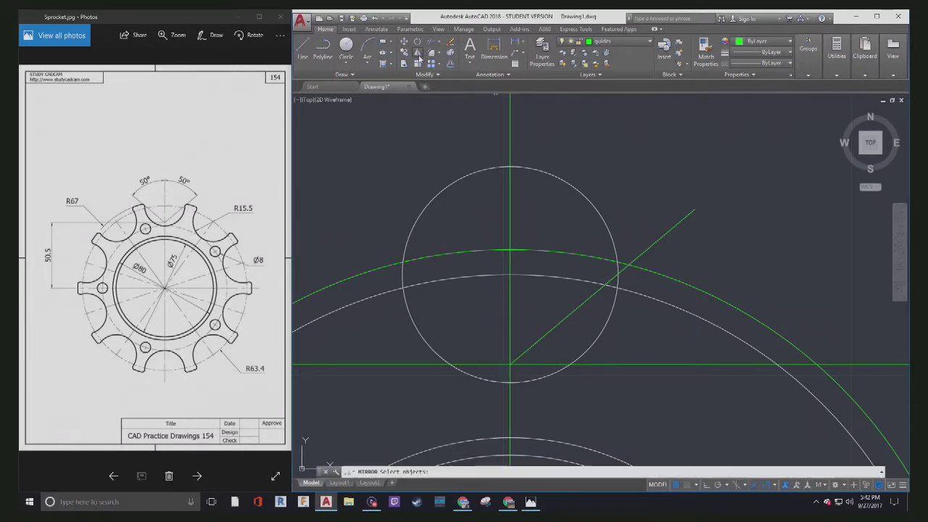
pyautogui.click(578, 308)
pyautogui.press('Return')
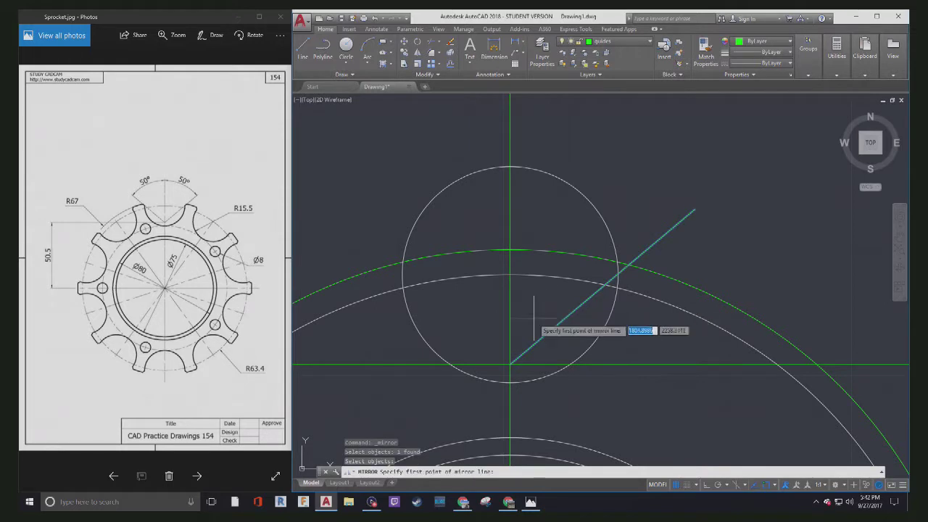
pyautogui.click(510, 364)
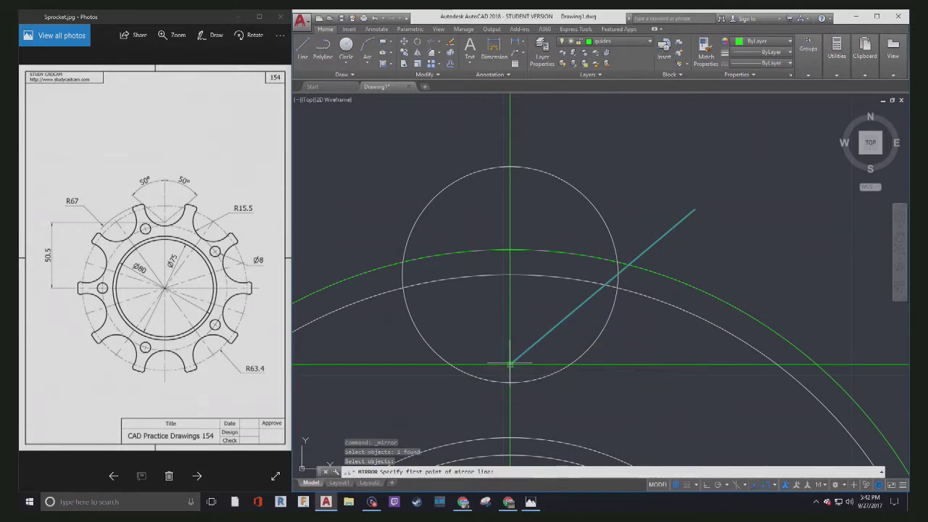
pyautogui.click(509, 274)
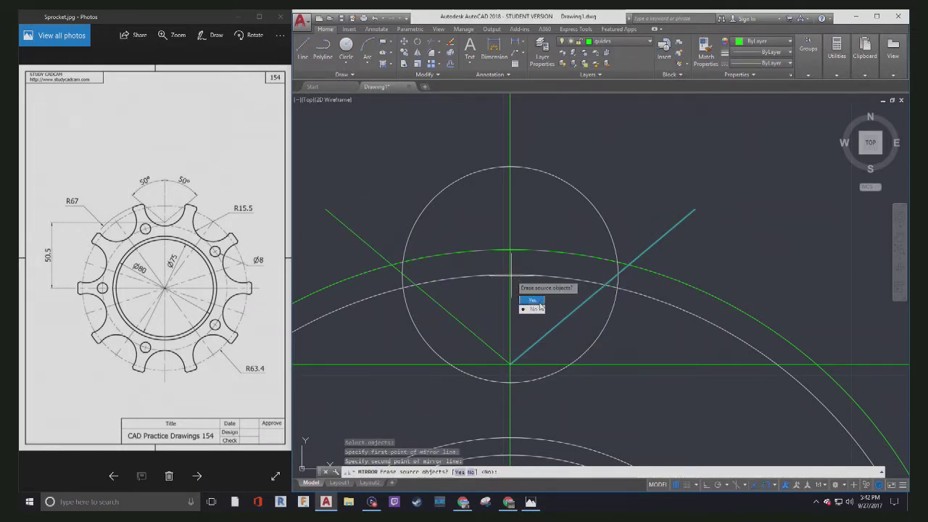
pyautogui.click(536, 309)
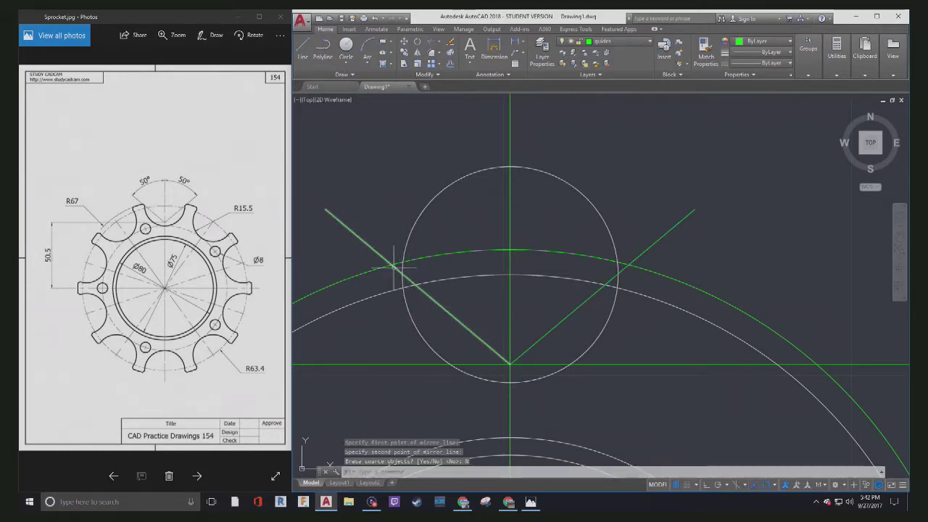
# - Move both angled lines to layer 0
pyautogui.click(677, 242)
pyautogui.click(654, 213)
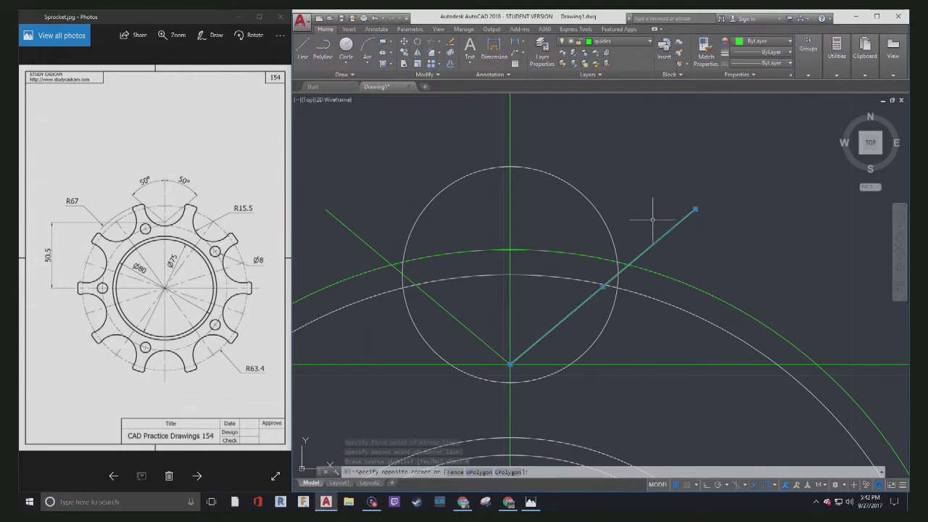
pyautogui.click(360, 221)
pyautogui.click(339, 239)
pyautogui.click(607, 44)
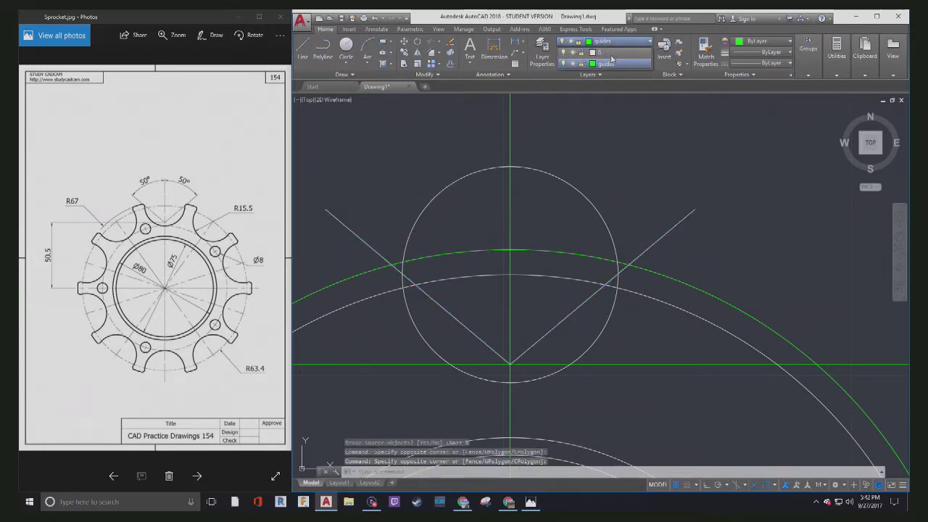
pyautogui.click(609, 53)
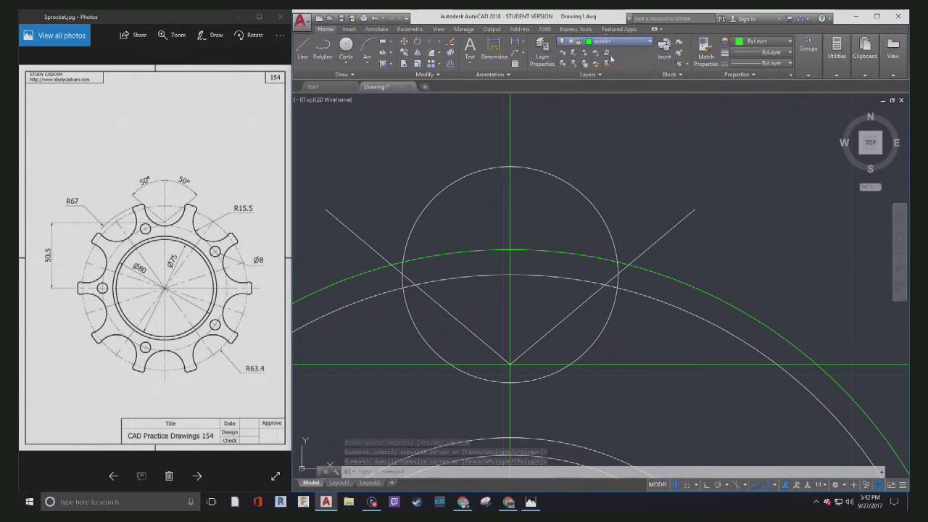
# - Trim off the outer ends of both angled lines where they extend beyond the R67 circle
pyautogui.press('Escape')
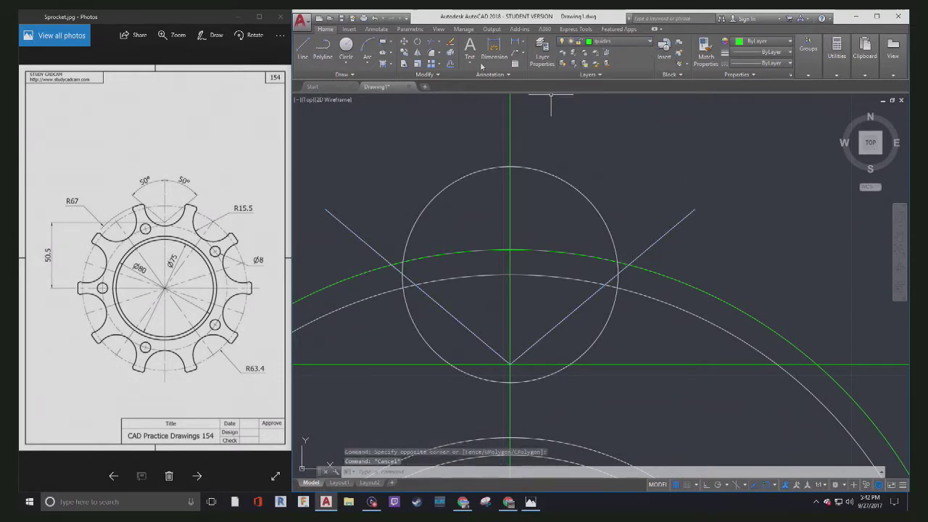
pyautogui.click(431, 43)
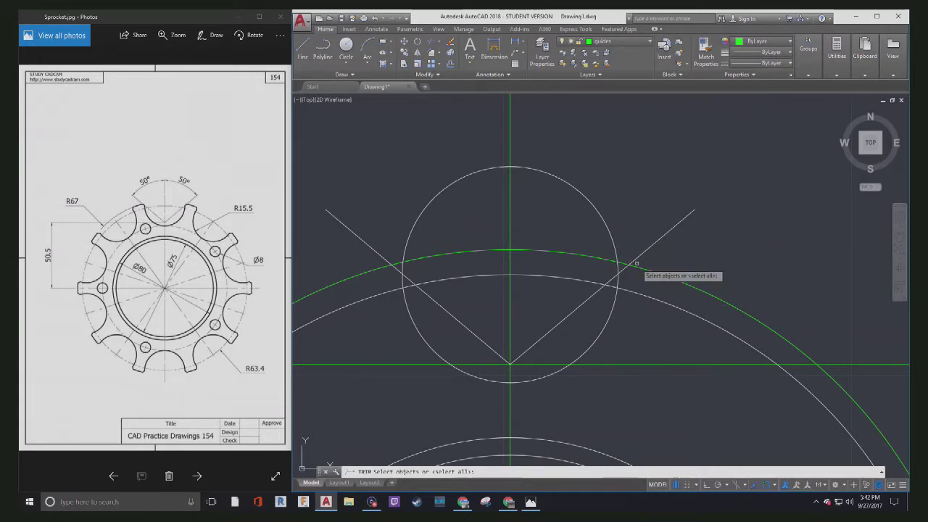
pyautogui.click(677, 264)
pyautogui.click(656, 279)
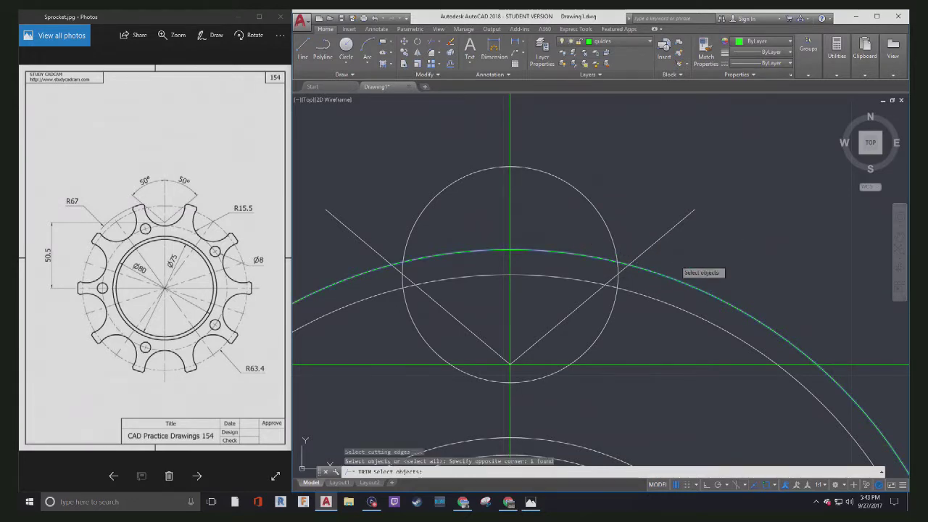
pyautogui.press('Return')
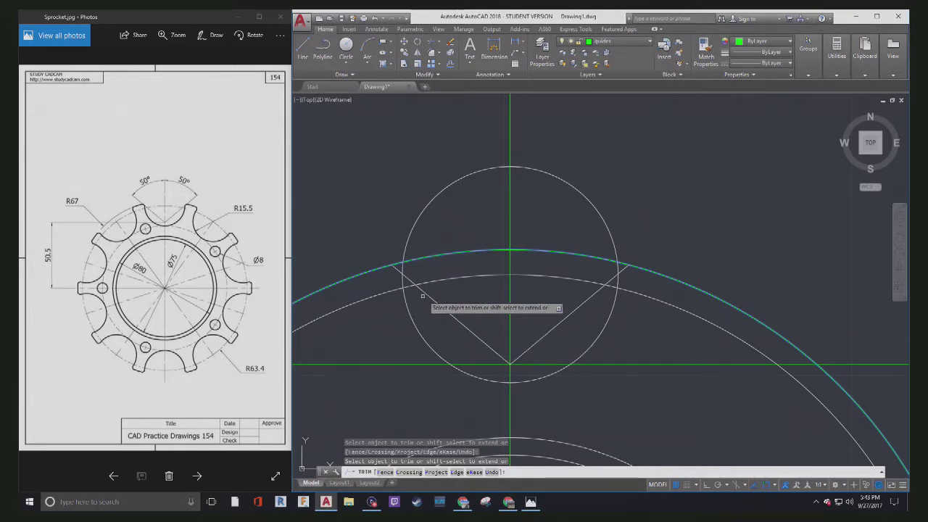
pyautogui.press('Escape')
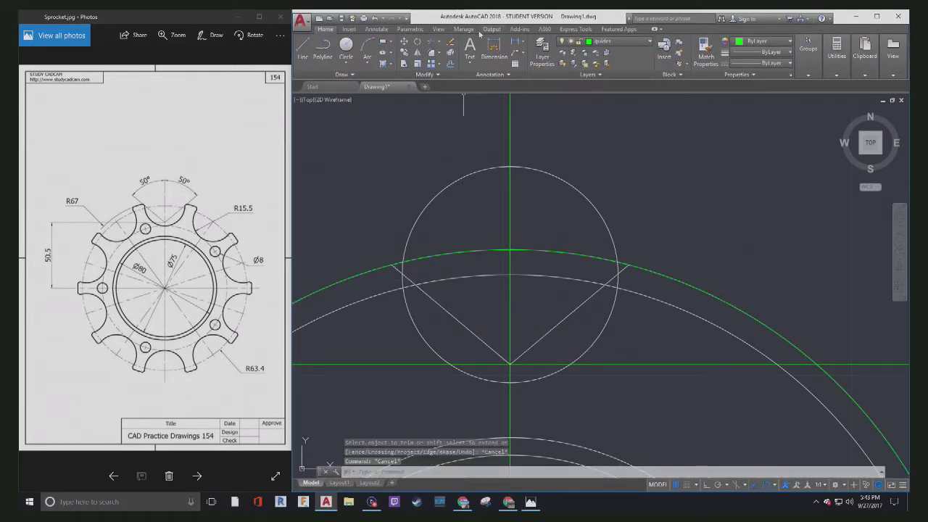
# - Trim away the portions of both angled lines inside the R15.5 circle, using that circle as the cutting edge
pyautogui.click(432, 42)
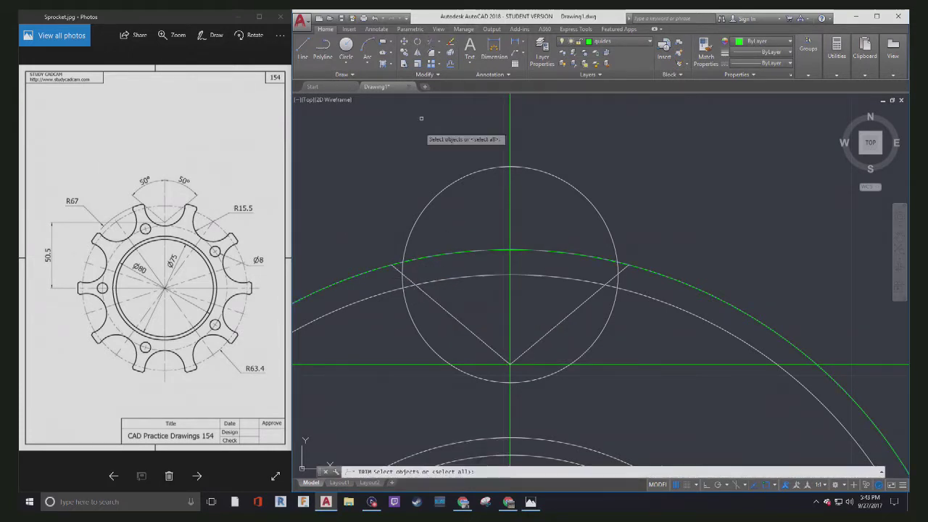
pyautogui.click(407, 238)
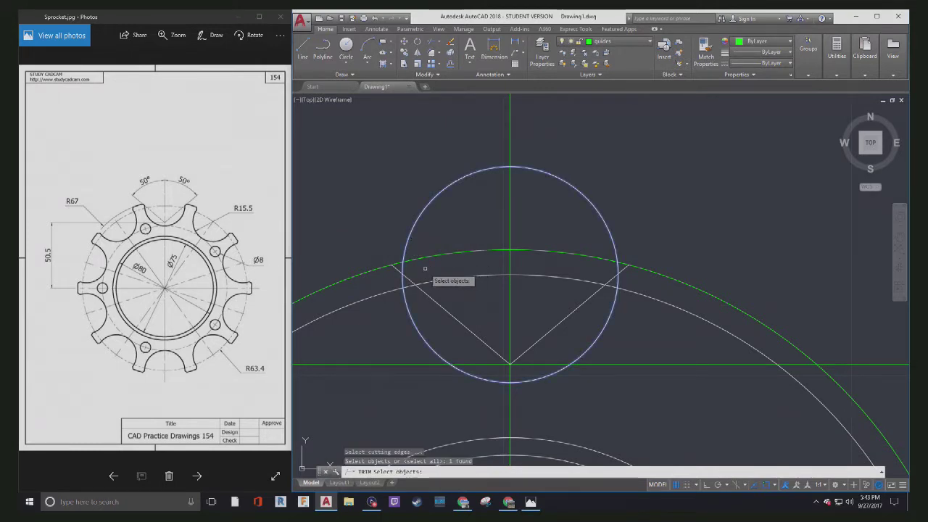
pyautogui.press('Return')
pyautogui.click(424, 291)
pyautogui.click(609, 280)
pyautogui.press('Escape')
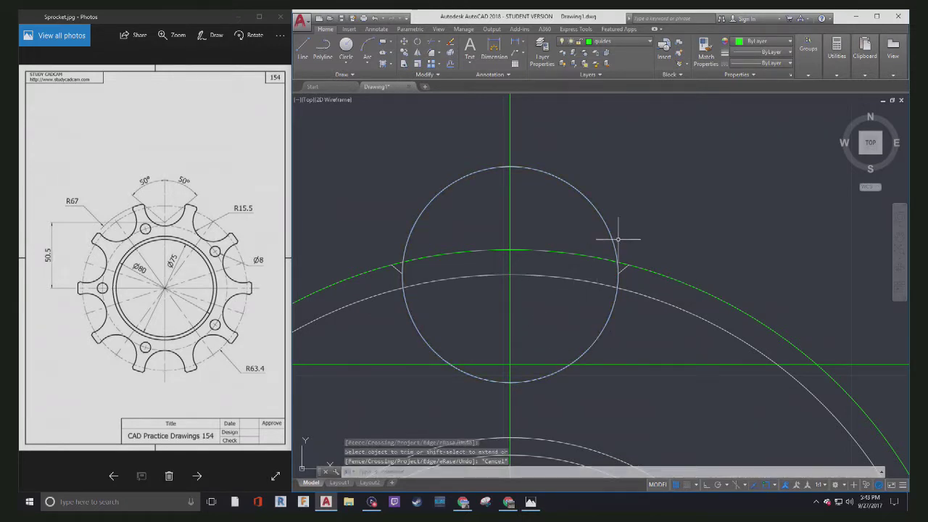
# - Trim away the upper part of the R15.5 circle, using the two short angled lines as cutting edges
pyautogui.click(432, 42)
pyautogui.click(618, 271)
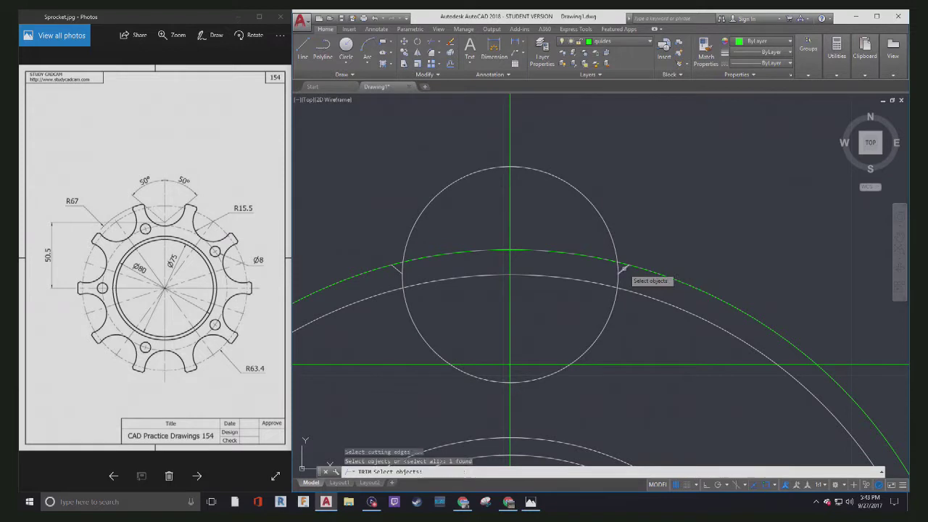
pyautogui.click(397, 270)
pyautogui.press('Return')
pyautogui.click(463, 158)
pyautogui.click(441, 208)
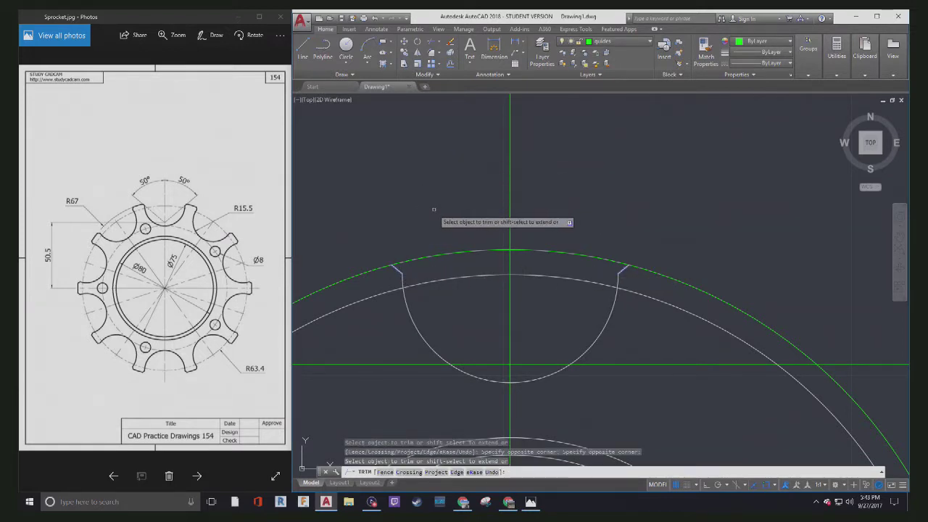
pyautogui.press('Escape')
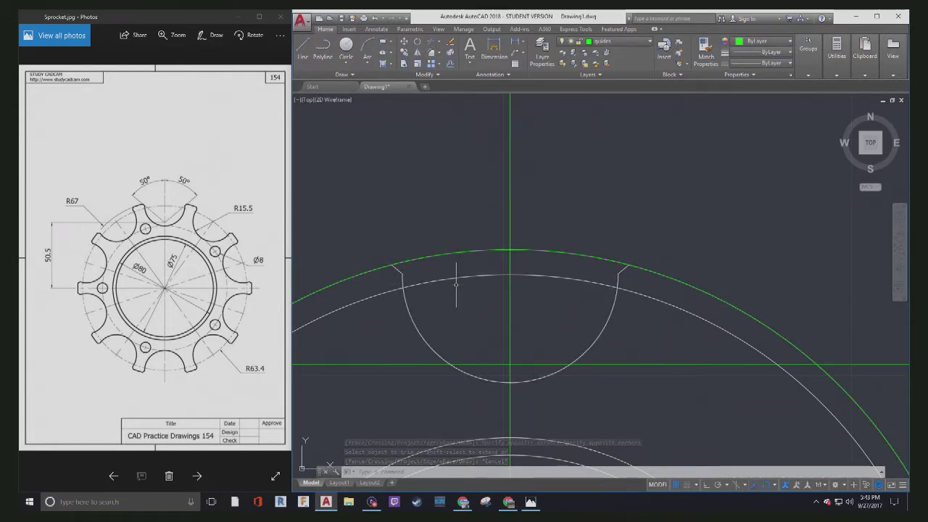
# - Trim the segment of the R63.4 circle inside the tooth cutout, using the cutout arc as the cutting edge
pyautogui.click(433, 44)
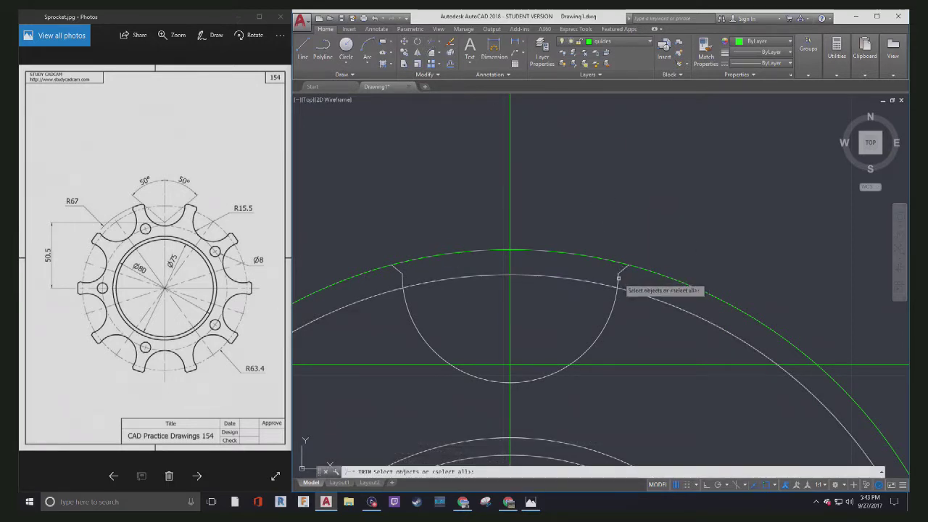
pyautogui.click(618, 279)
pyautogui.press('Return')
pyautogui.click(575, 267)
pyautogui.click(548, 290)
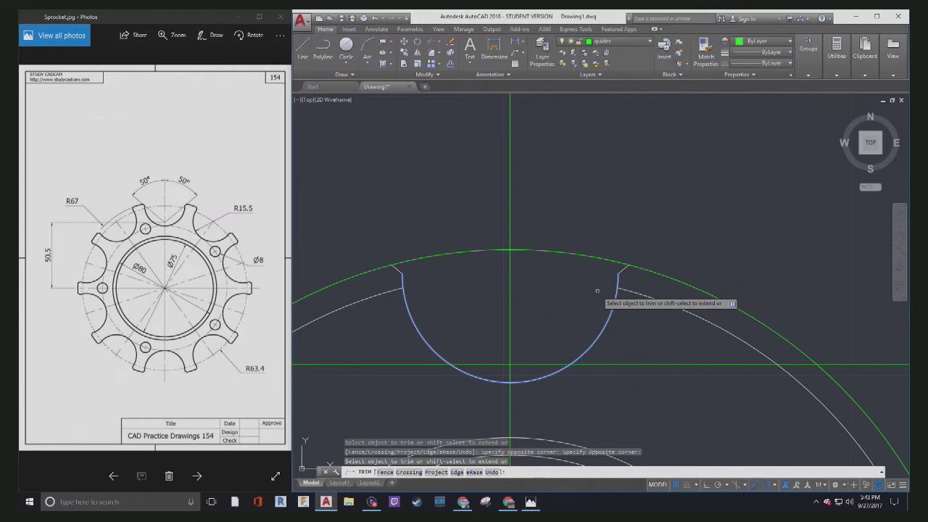
pyautogui.press('Escape')
# - Move the trimmed R63.4 circle to the guides layer
pyautogui.scroll(-3, 539, 238)
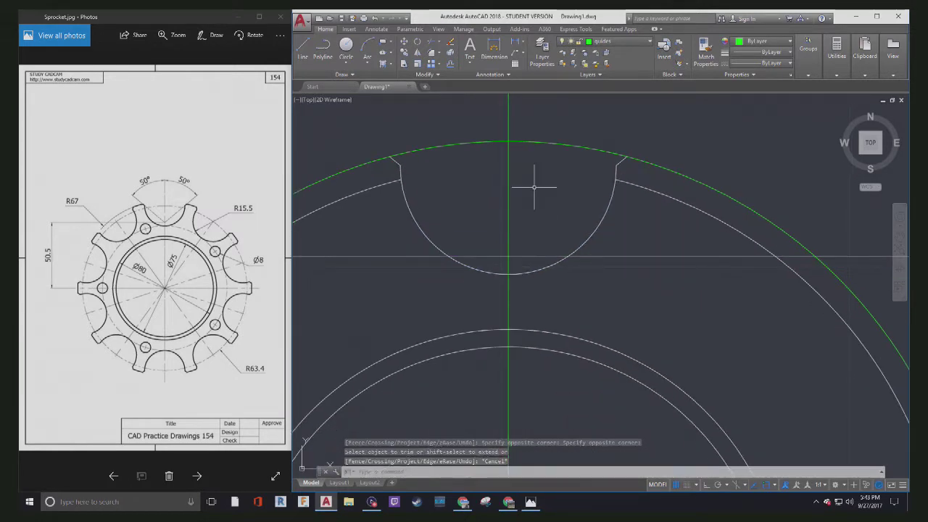
pyautogui.scroll(-4, 545, 206)
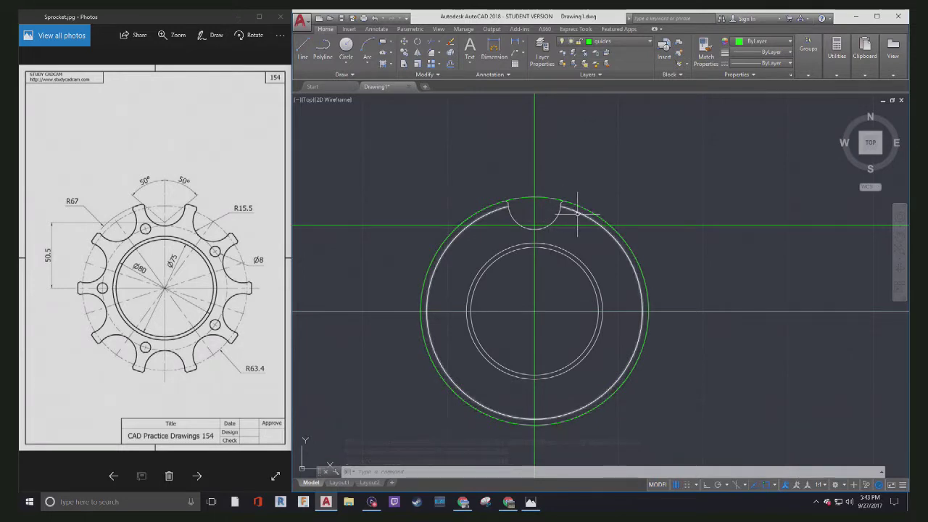
pyautogui.click(579, 211)
pyautogui.click(616, 42)
pyautogui.click(602, 64)
pyautogui.press('Escape')
pyautogui.press('Escape')
# - Create a polar array of the cutout arc and both short angled lines around the sprocket center, with 10 items filling 360°
pyautogui.scroll(4, 506, 192)
pyautogui.moveTo(543, 234); pyautogui.dragTo(449, 142, button='middle')
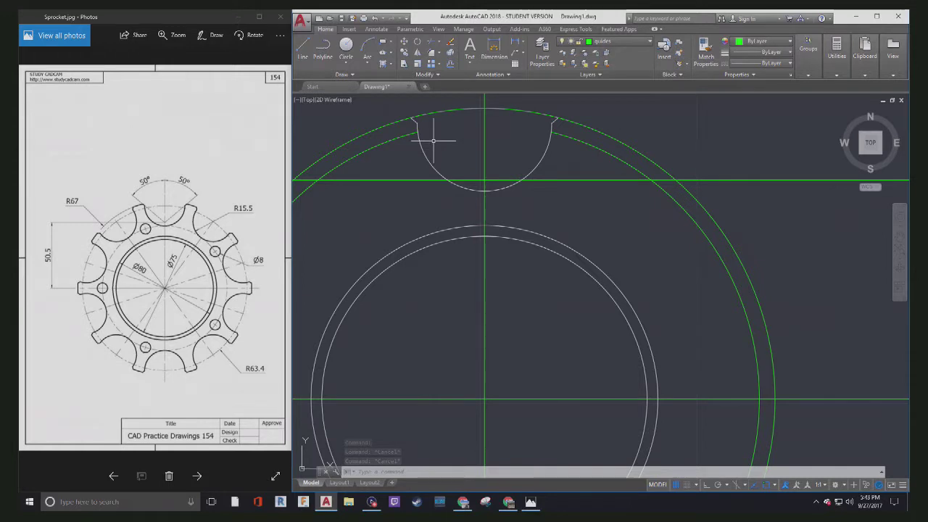
pyautogui.scroll(-4, 399, 165)
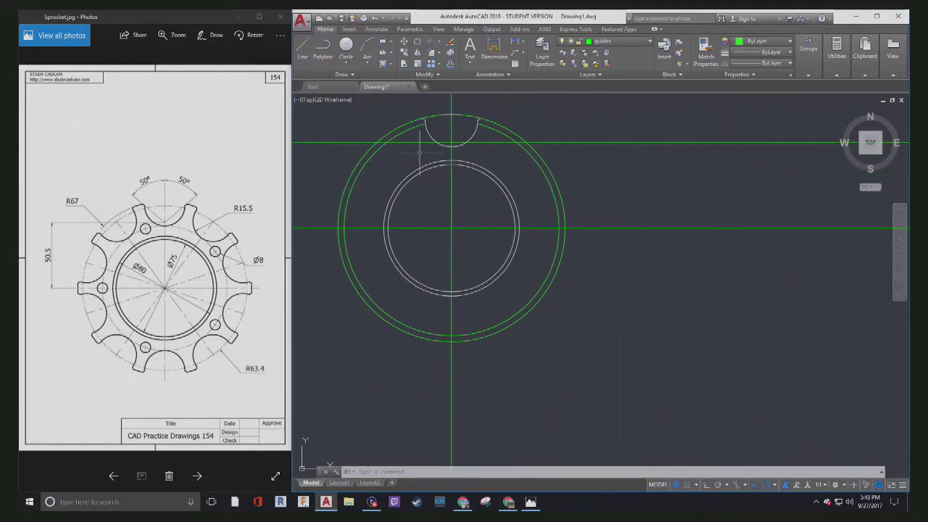
pyautogui.scroll(6, 425, 121)
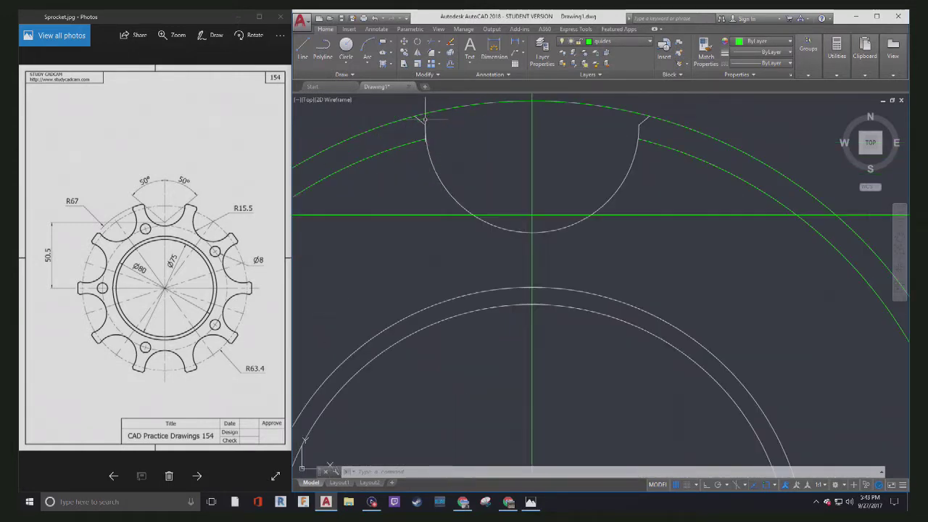
pyautogui.click(420, 119)
pyautogui.click(646, 119)
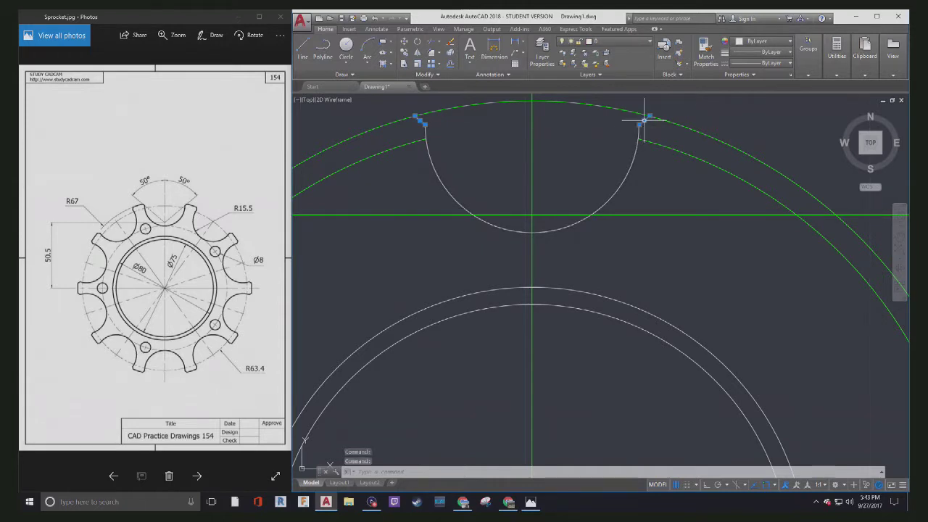
pyautogui.click(631, 165)
pyautogui.scroll(-5, 532, 206)
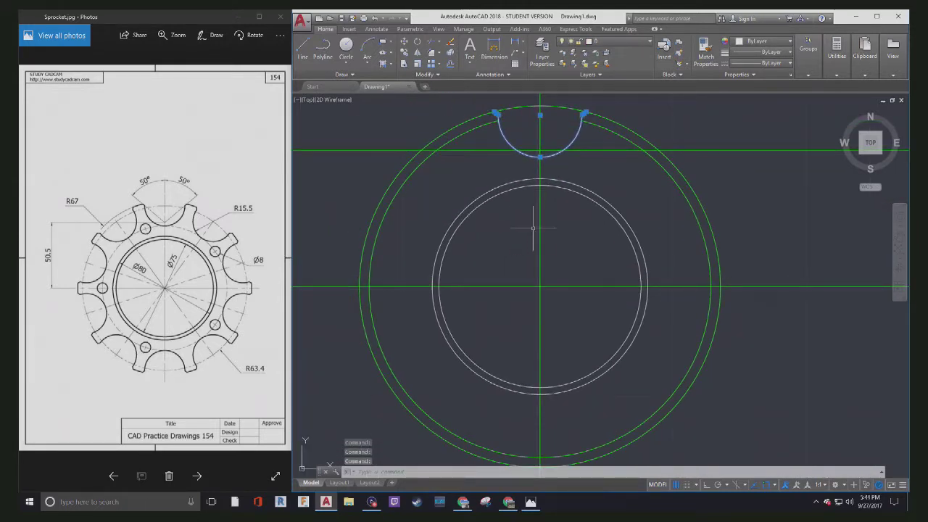
pyautogui.click(444, 64)
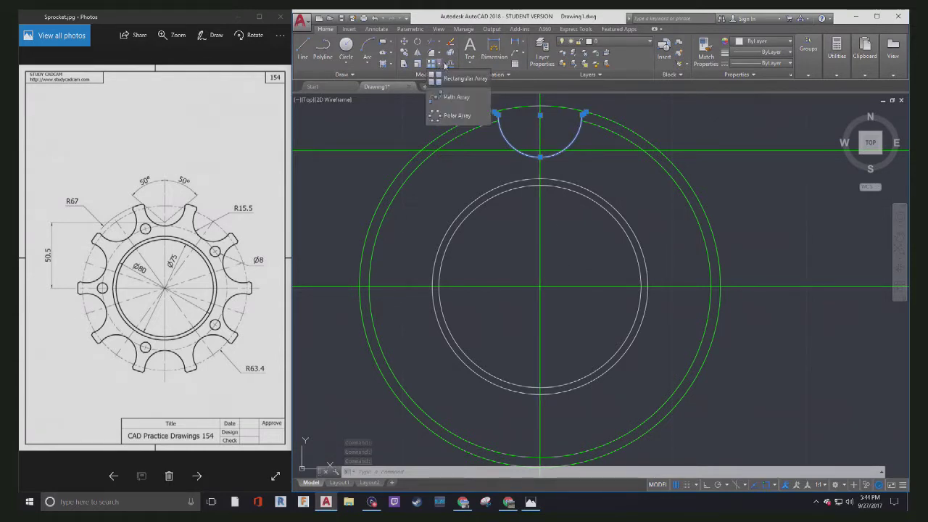
pyautogui.click(457, 115)
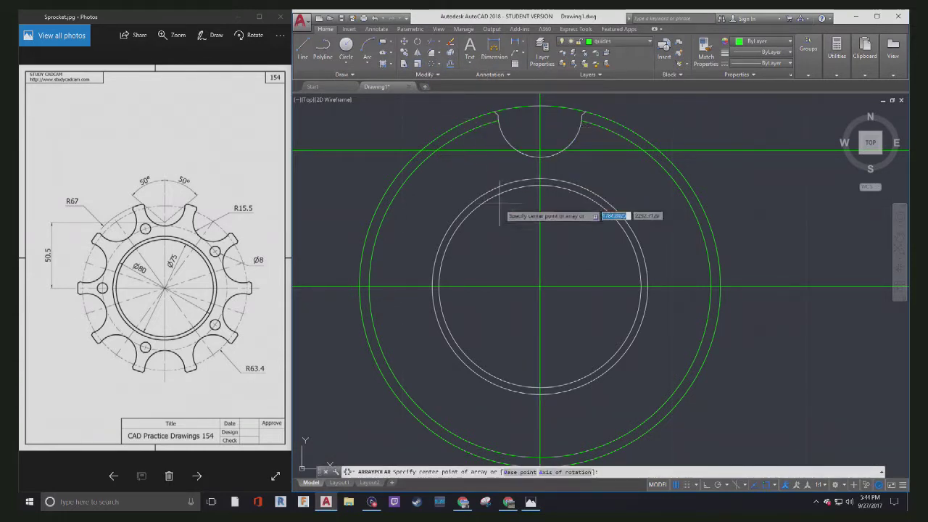
pyautogui.click(540, 286)
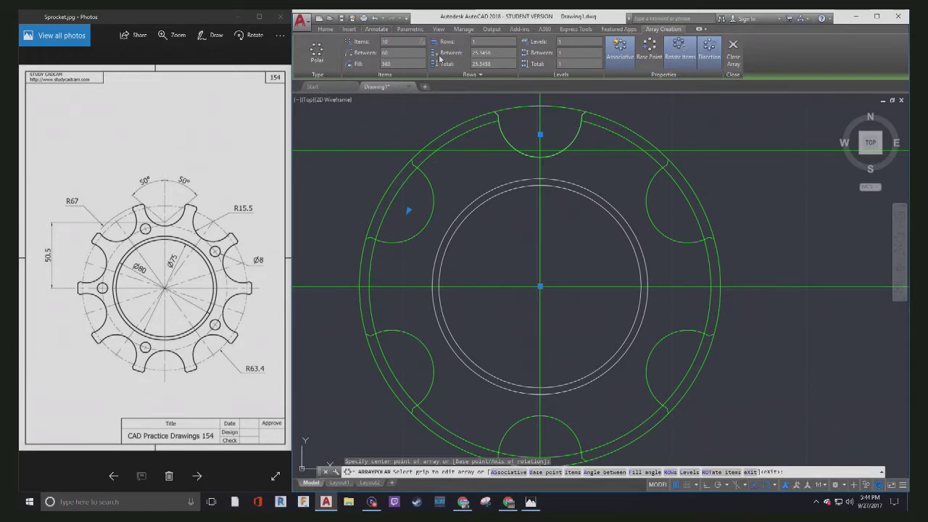
pyautogui.press('Return')
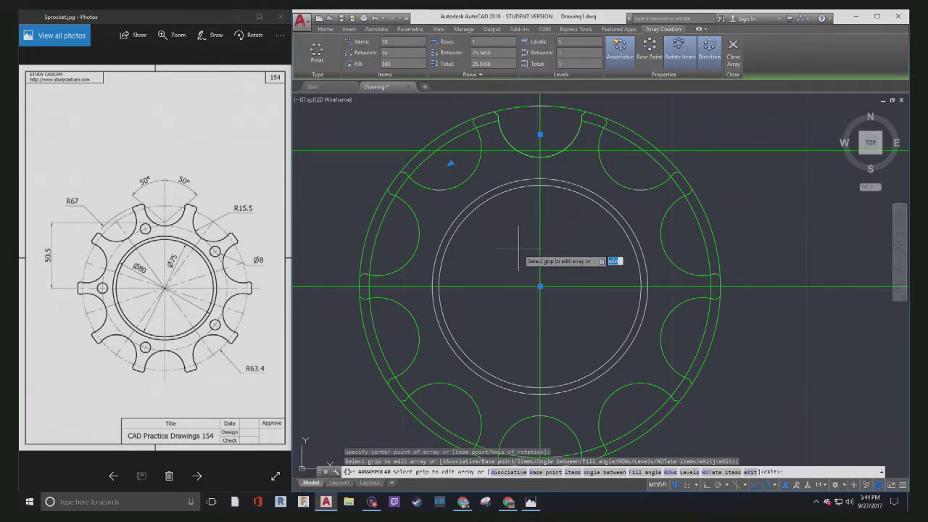
pyautogui.press('Return')
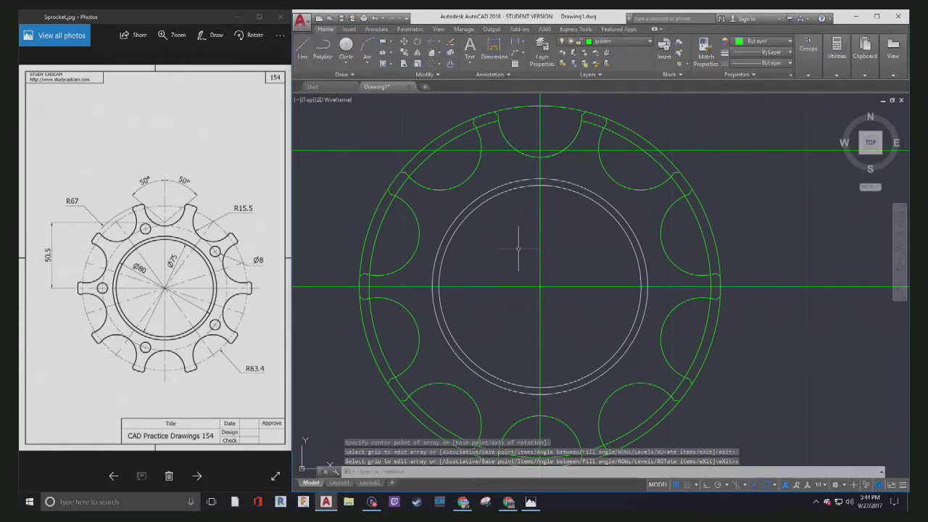
pyautogui.click(479, 172)
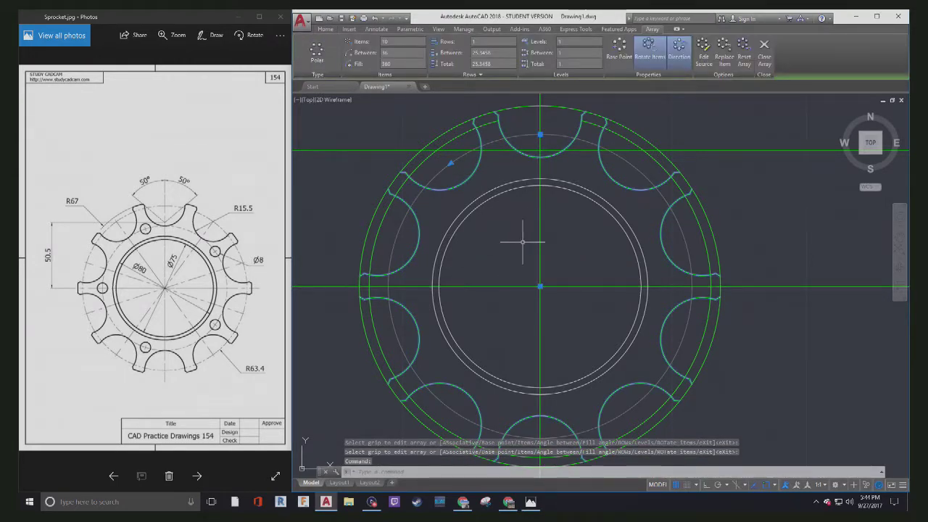
pyautogui.press('Escape')
pyautogui.press('Escape')
pyautogui.press('Escape')
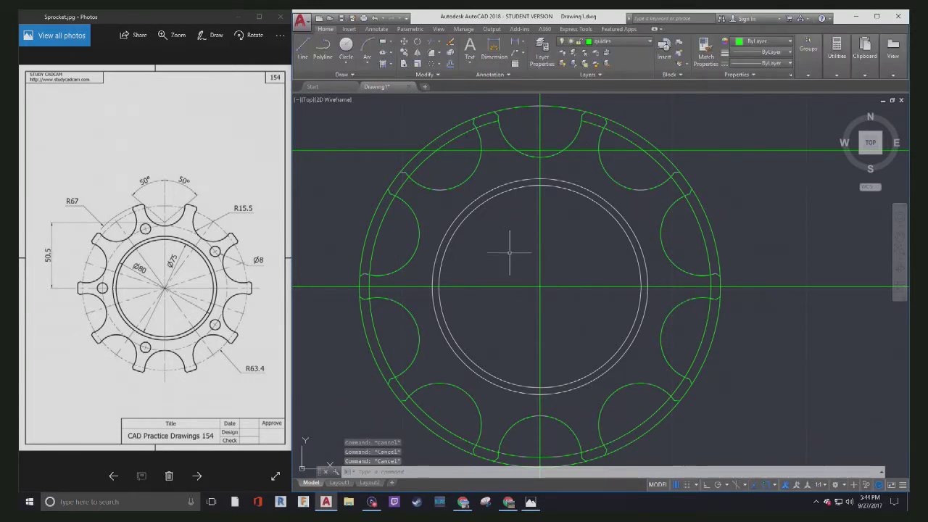
# - Move the polar array of tooth cutouts to layer 0
pyautogui.click(449, 172)
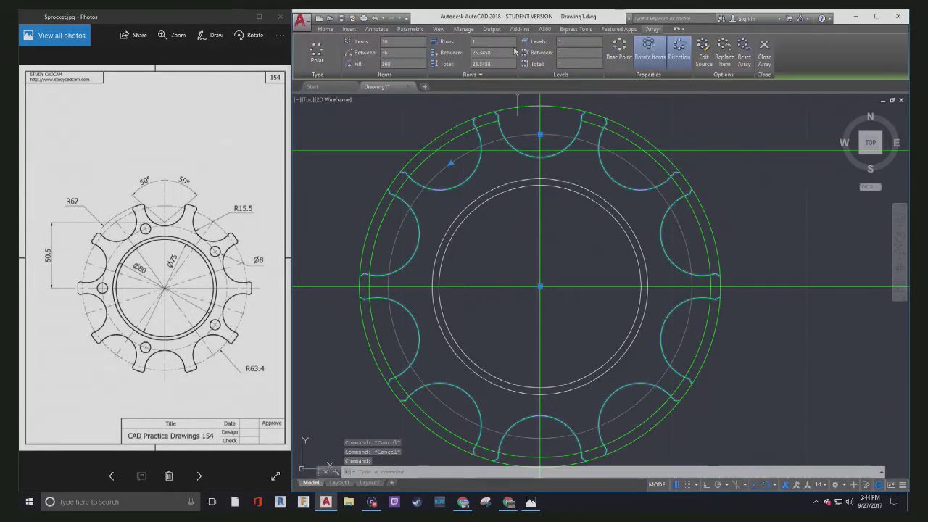
pyautogui.click(326, 29)
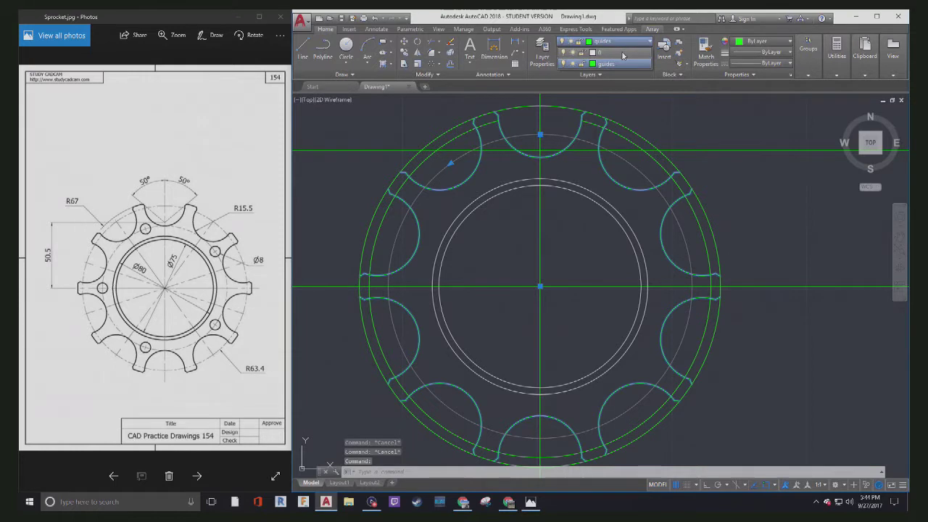
pyautogui.press('Escape')
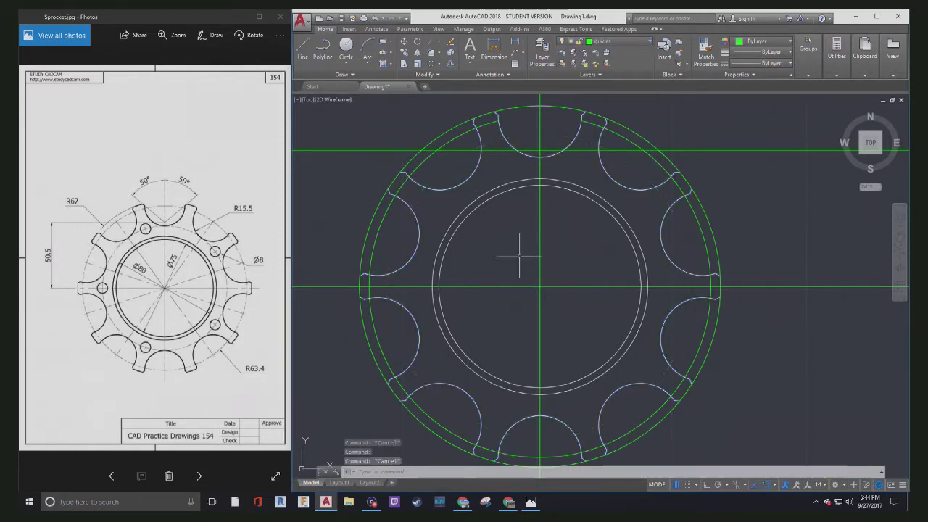
# - Move the outer R67 circle to layer 0
pyautogui.click(435, 166)
pyautogui.click(499, 216)
pyautogui.click(435, 137)
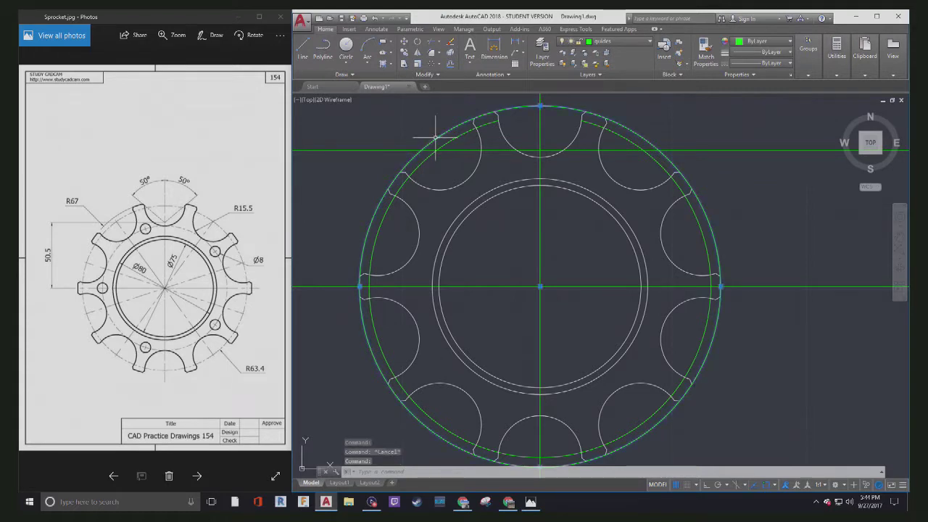
pyautogui.click(616, 42)
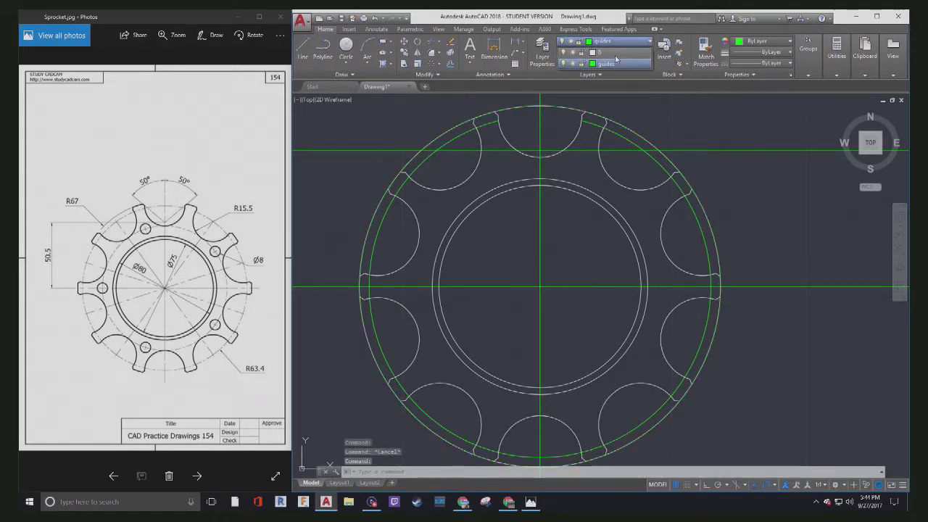
pyautogui.click(613, 52)
pyautogui.press('Escape')
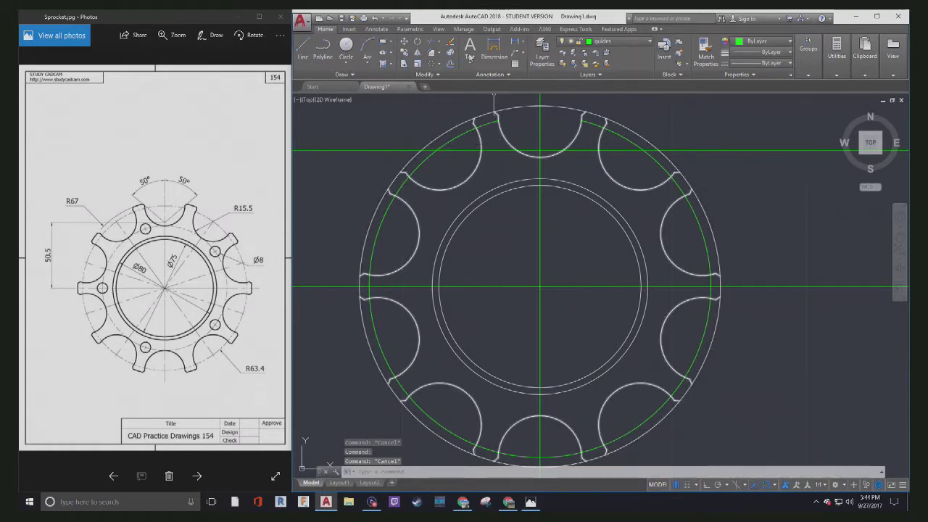
pyautogui.click(430, 45)
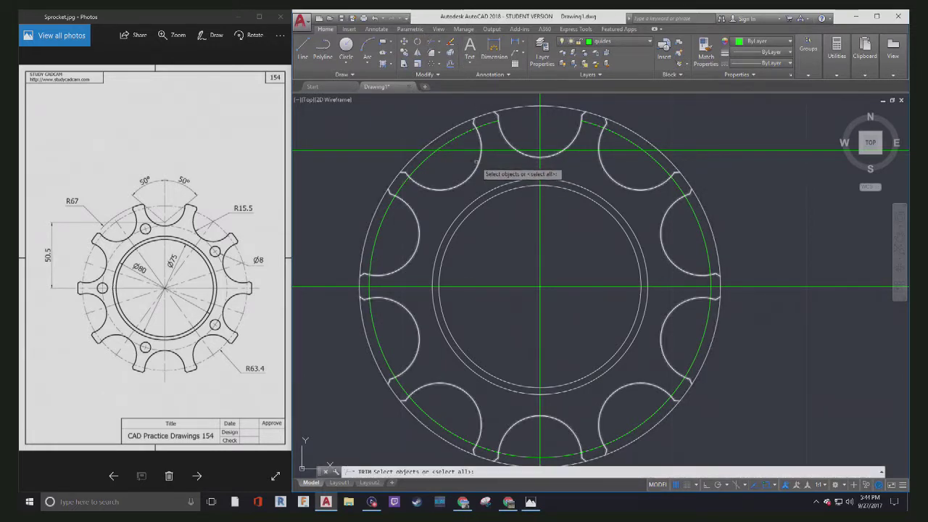
pyautogui.click(478, 162)
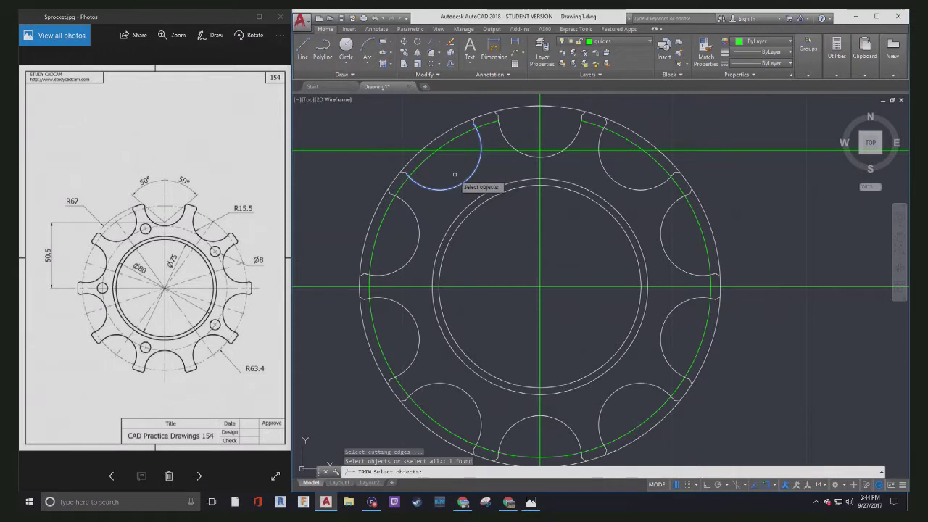
pyautogui.click(404, 173)
pyautogui.press('Escape')
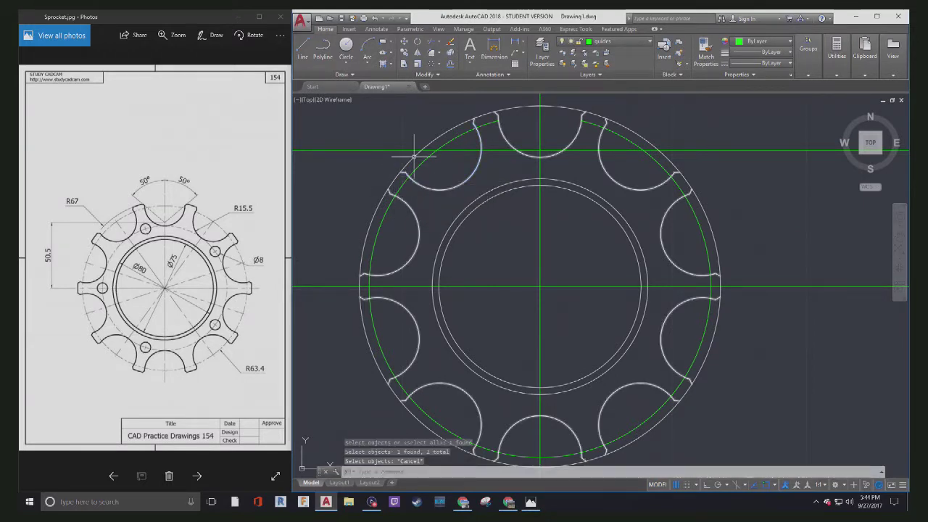
pyautogui.click(423, 187)
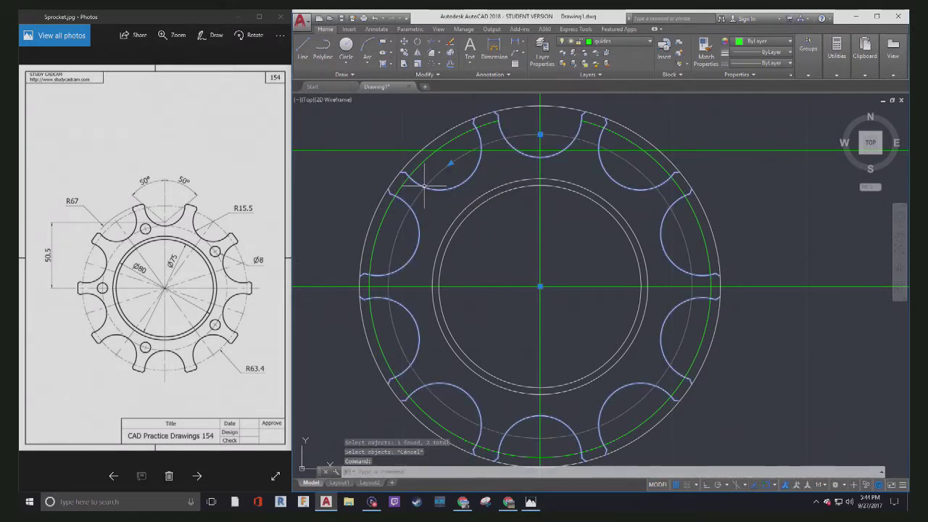
pyautogui.click(323, 31)
pyautogui.click(434, 45)
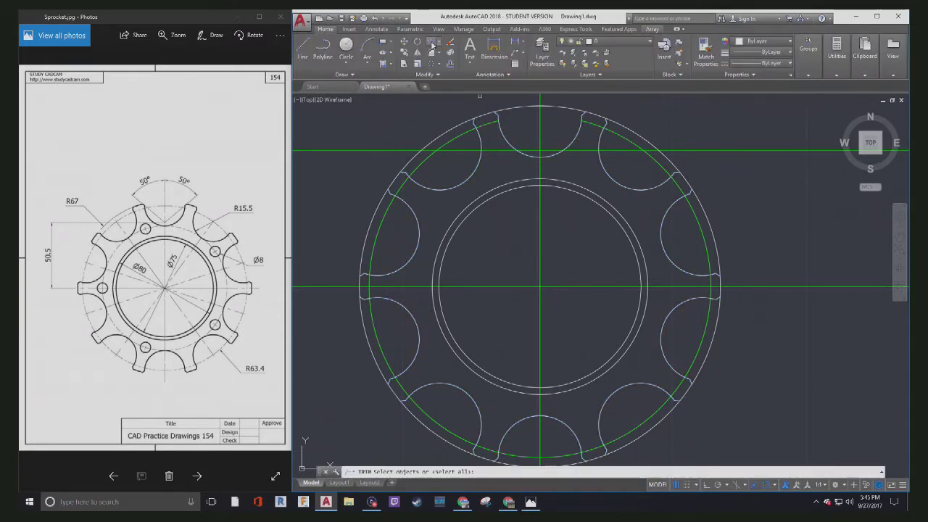
pyautogui.click(473, 120)
pyautogui.press('Return')
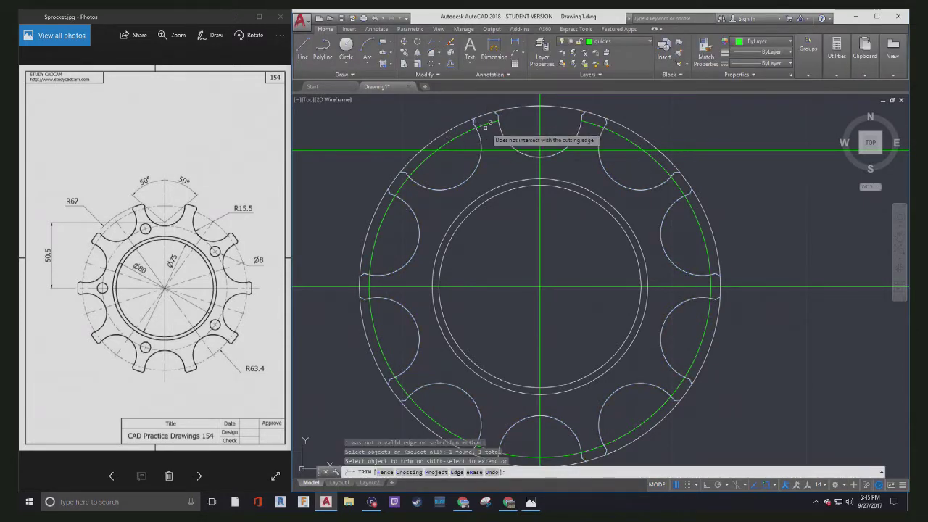
pyautogui.scroll(3, 497, 111)
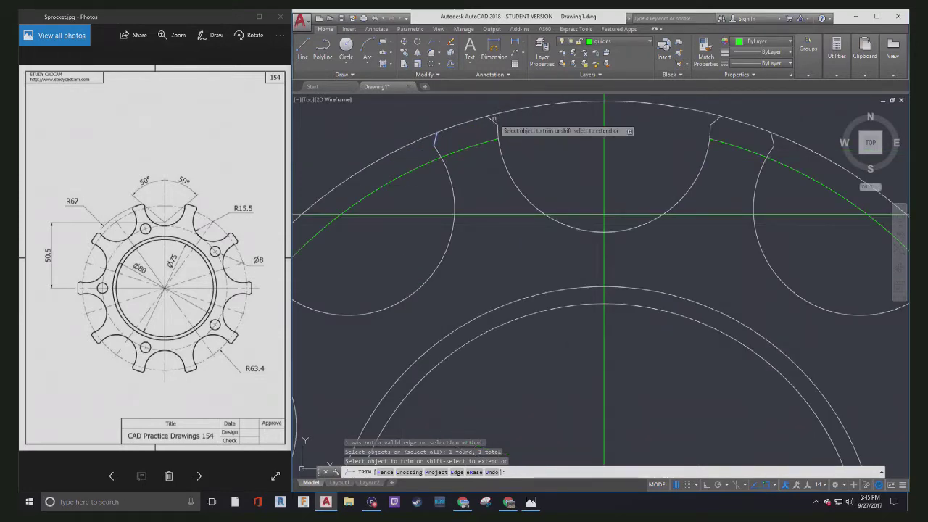
pyautogui.click(502, 121)
pyautogui.press('Escape')
pyautogui.scroll(-5, 500, 123)
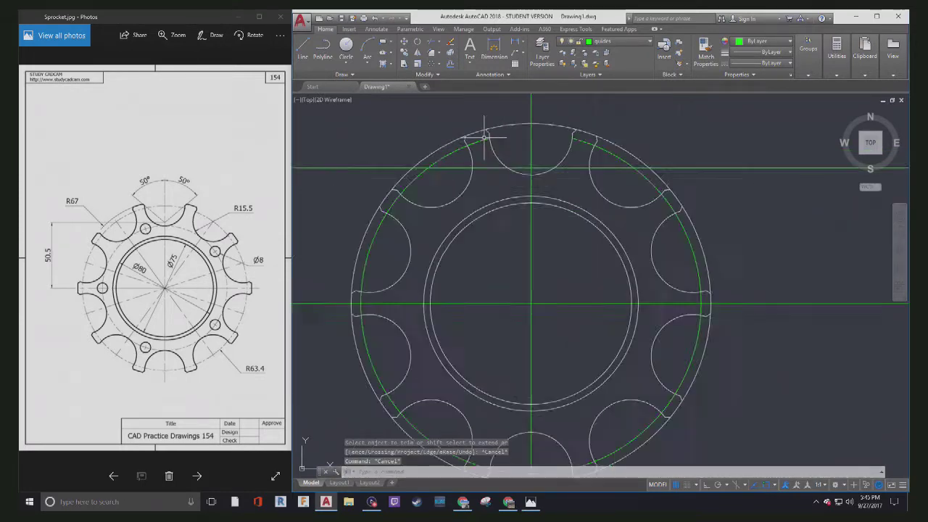
# - Explode the polar array of tooth cutouts into separate arcs and lines
pyautogui.click(473, 164)
pyautogui.click(475, 166)
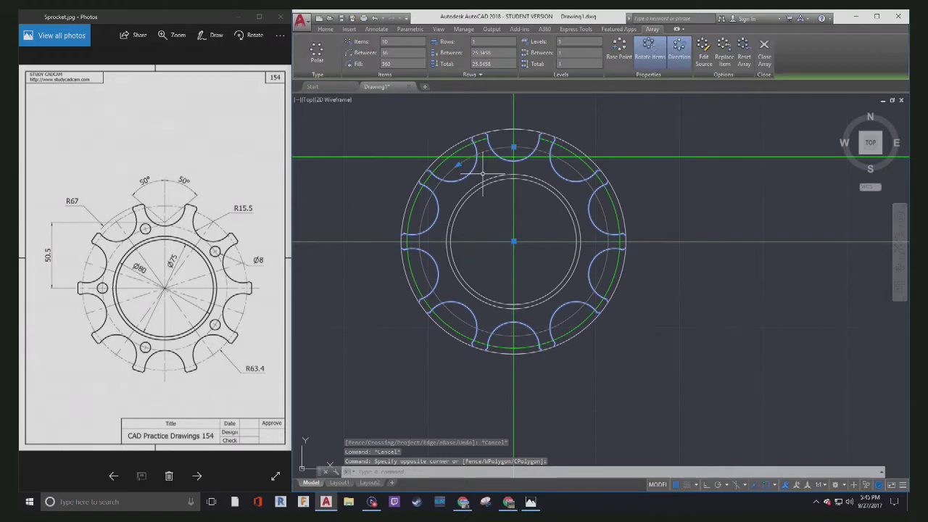
pyautogui.write('explo')
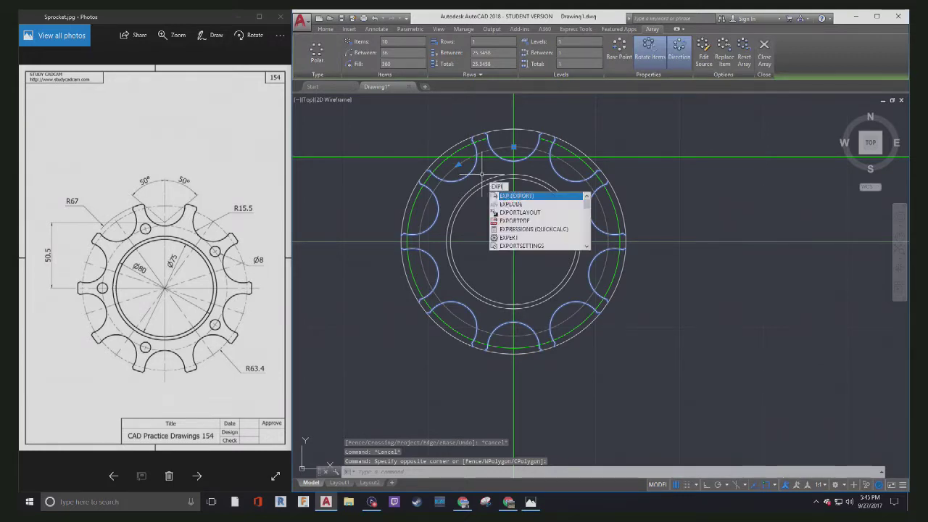
pyautogui.write('de')
pyautogui.press('Return')
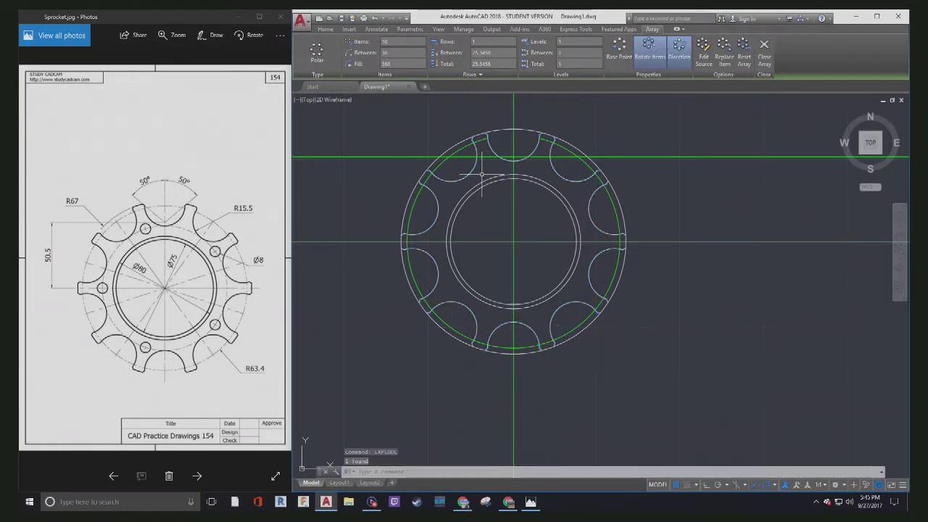
# - Trim the outer R67 circle across the tooth cutouts on the sprocket's left half, using the whole sprocket as cutting edges
pyautogui.scroll(5, 464, 144)
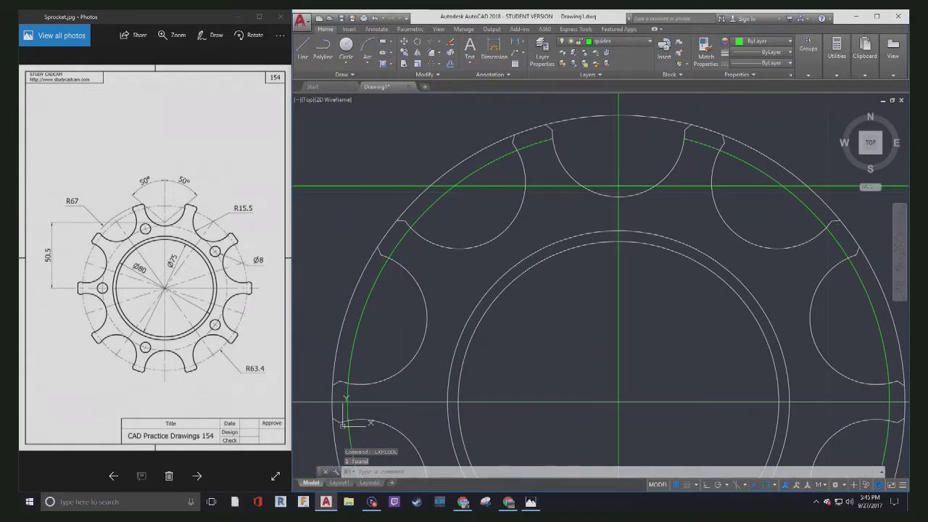
pyautogui.scroll(-7, 478, 130)
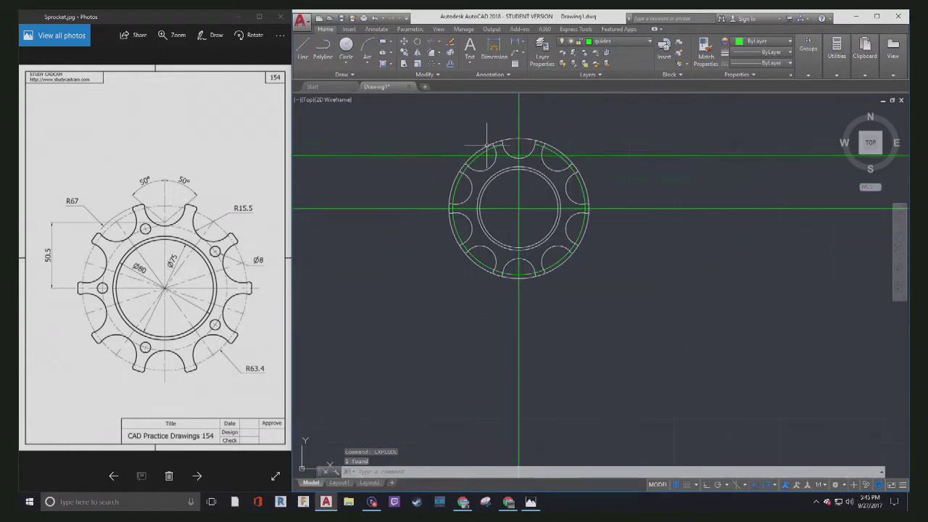
pyautogui.click(426, 42)
pyautogui.click(618, 129)
pyautogui.click(426, 295)
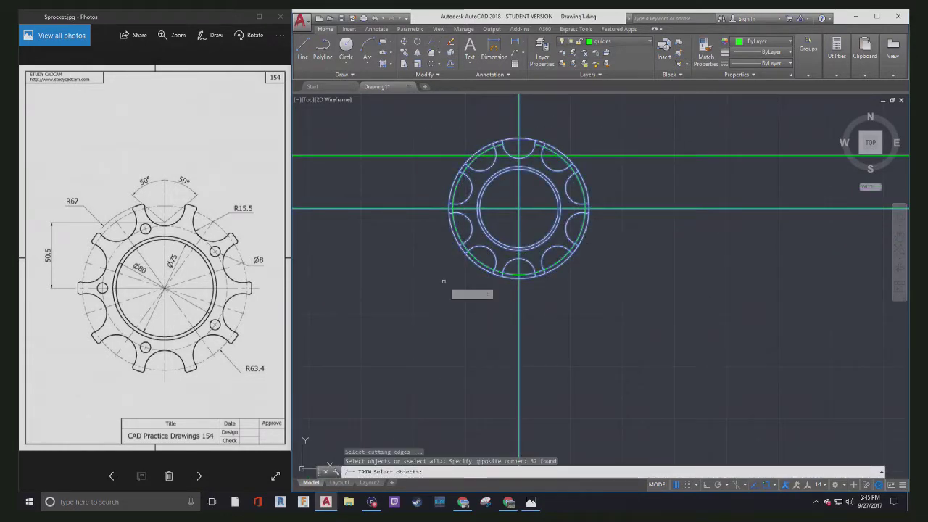
pyautogui.scroll(5, 478, 155)
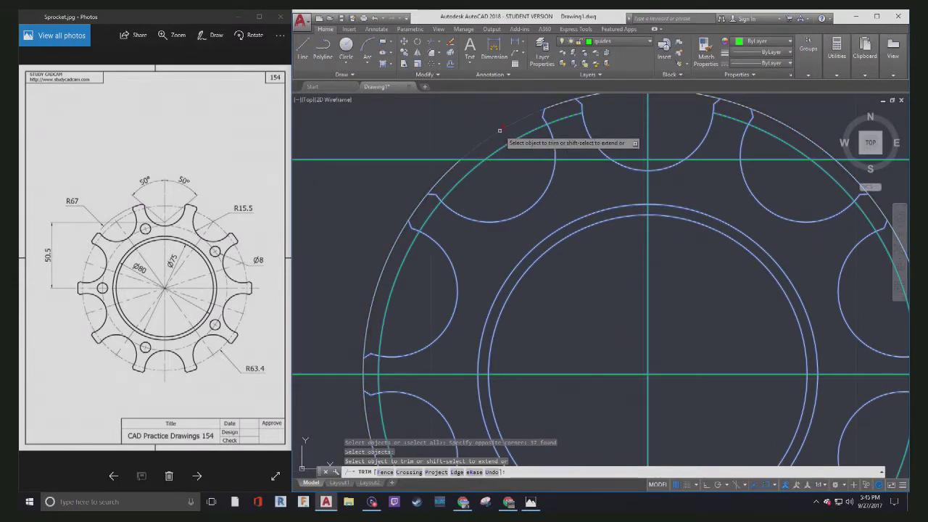
pyautogui.click(499, 129)
pyautogui.click(391, 247)
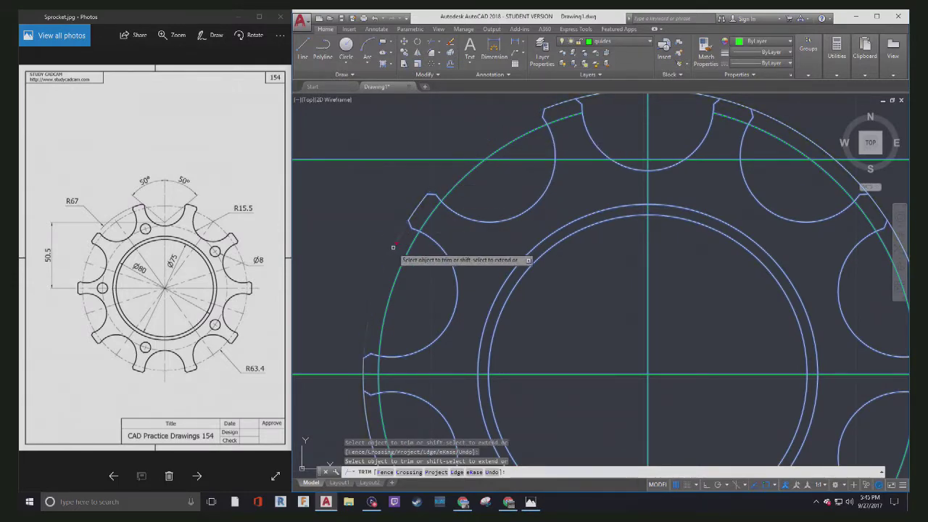
pyautogui.moveTo(371, 292)
pyautogui.mouseDown(button='middle')
pyautogui.moveTo(400, 203)
pyautogui.moveTo(444, 124)
pyautogui.mouseUp(button='middle')
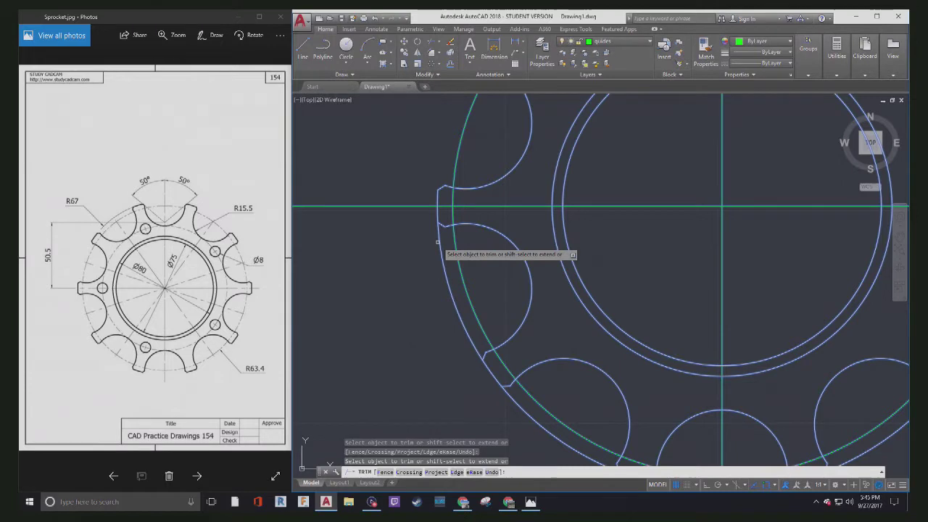
pyautogui.moveTo(499, 399); pyautogui.dragTo(416, 257, button='middle')
pyautogui.click(452, 276)
pyautogui.click(612, 343)
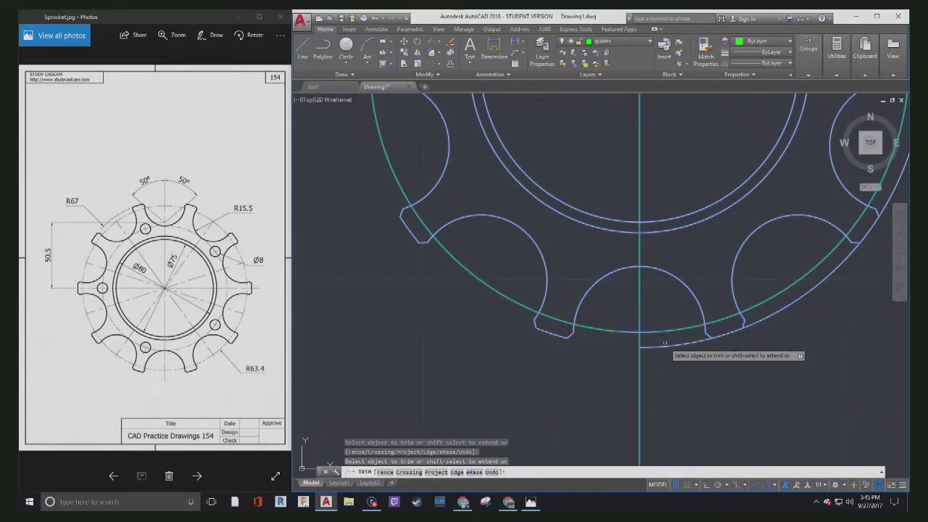
# - Trim the outer R67 circle across the remaining cutouts along the sprocket's bottom, right side and top, leaving only the tooth tips
pyautogui.moveTo(665, 343); pyautogui.dragTo(442, 366, button='middle')
pyautogui.click(603, 296)
pyautogui.click(681, 190)
pyautogui.moveTo(716, 155); pyautogui.dragTo(660, 382, button='middle')
pyautogui.click(634, 227)
pyautogui.click(627, 239)
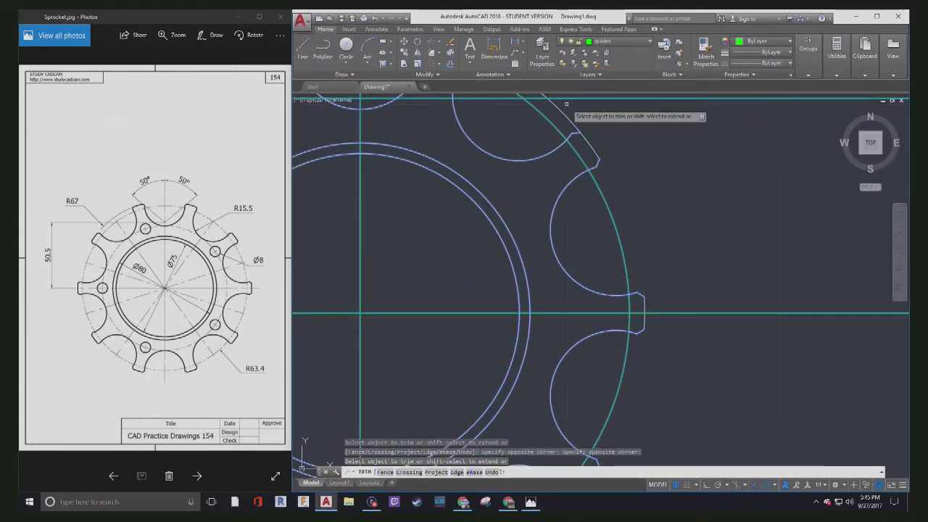
pyautogui.moveTo(566, 103)
pyautogui.mouseDown(button='middle')
pyautogui.moveTo(586, 248)
pyautogui.moveTo(555, 256)
pyautogui.mouseUp(button='middle')
pyautogui.click(549, 247)
pyautogui.click(538, 262)
pyautogui.click(431, 208)
pyautogui.click(424, 222)
pyautogui.click(348, 183)
pyautogui.click(347, 231)
pyautogui.moveTo(347, 231); pyautogui.dragTo(484, 148, button='middle')
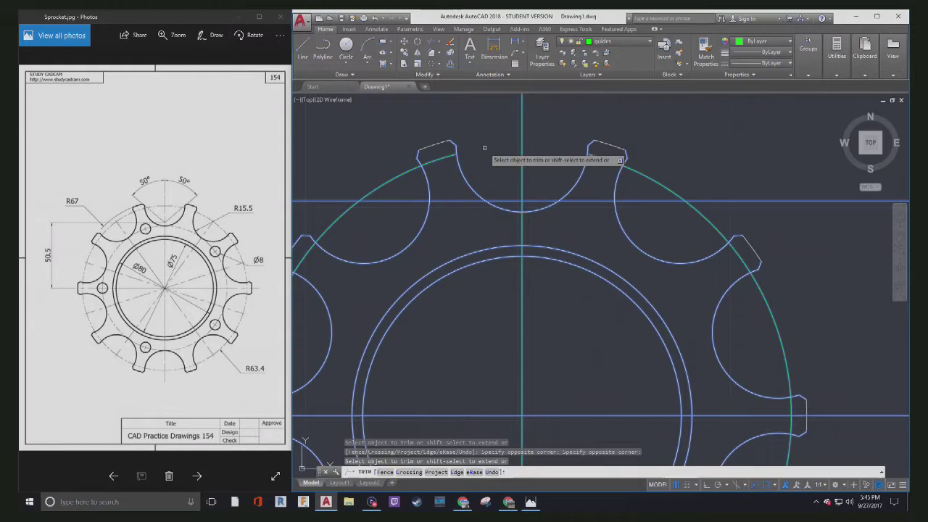
pyautogui.scroll(-5, 484, 148)
pyautogui.press('Return')
# - Draw a 2-point guide circle from the lowest point of the top cutout to the highest point of the bottom cutout
pyautogui.moveTo(515, 246); pyautogui.dragTo(478, 246, button='middle')
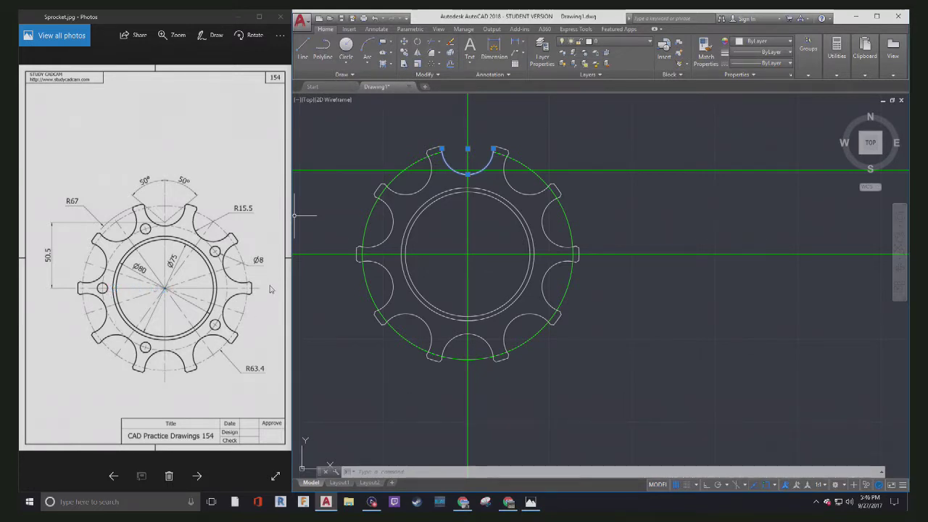
pyautogui.press('Escape')
pyautogui.press('Escape')
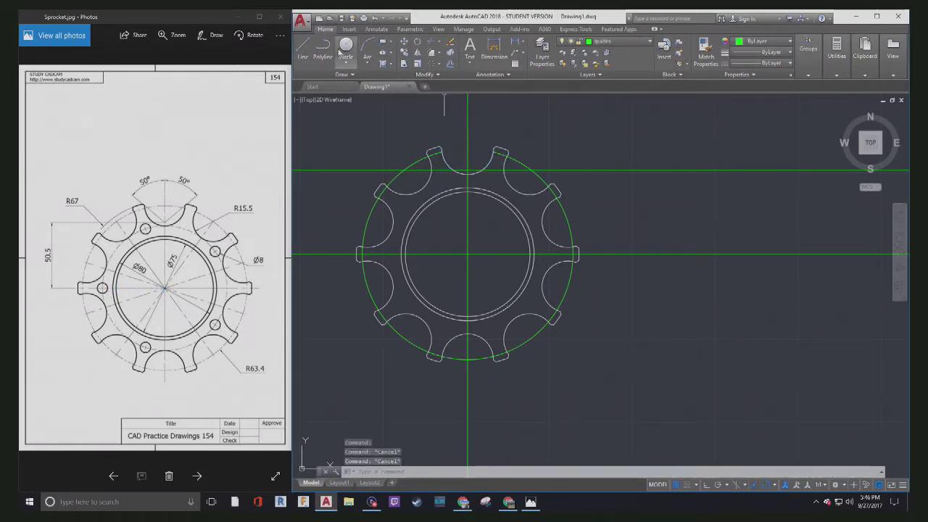
pyautogui.click(349, 63)
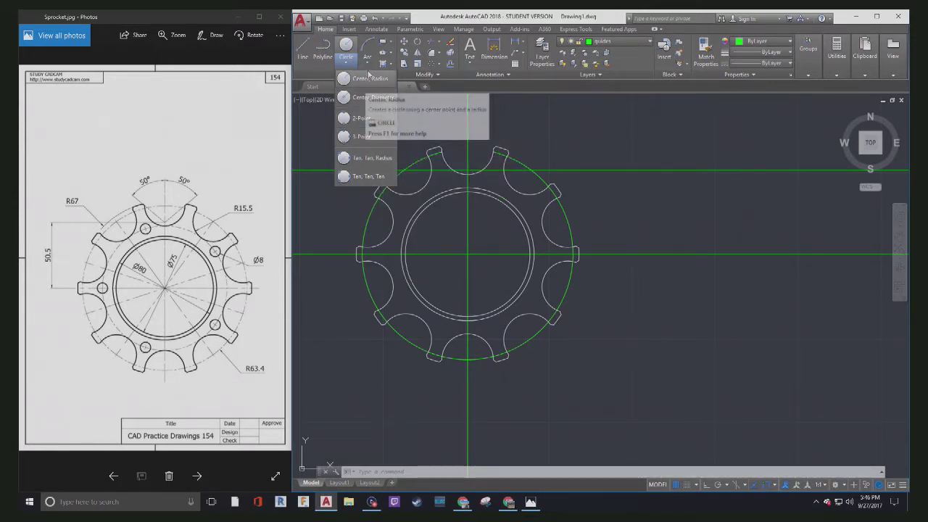
pyautogui.click(346, 119)
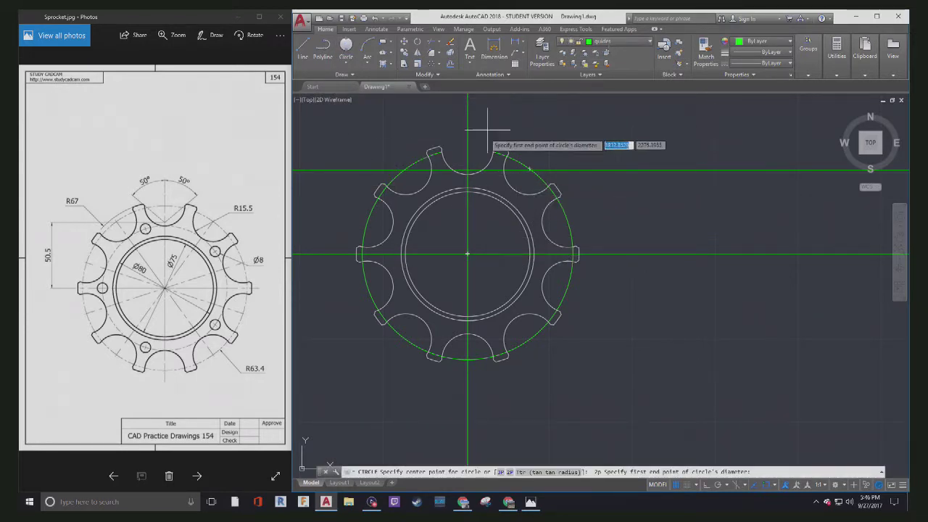
pyautogui.click(467, 174)
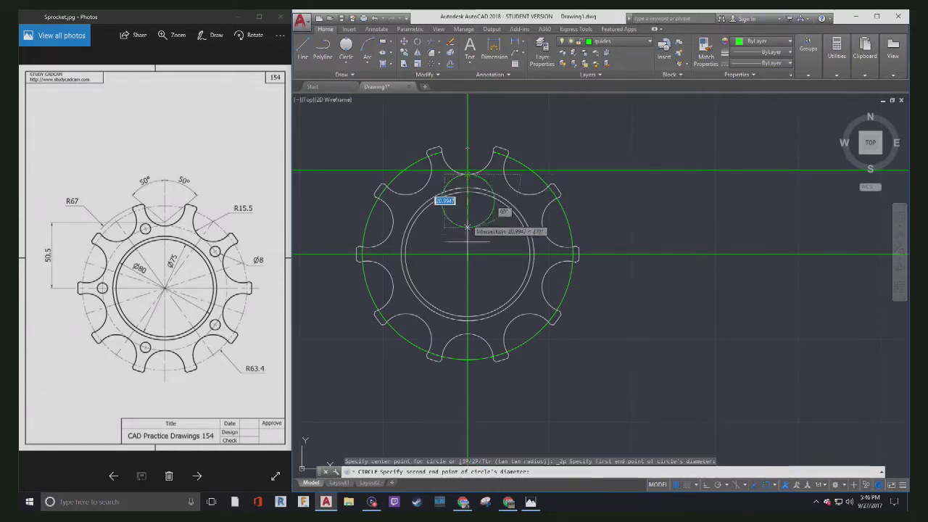
pyautogui.click(469, 335)
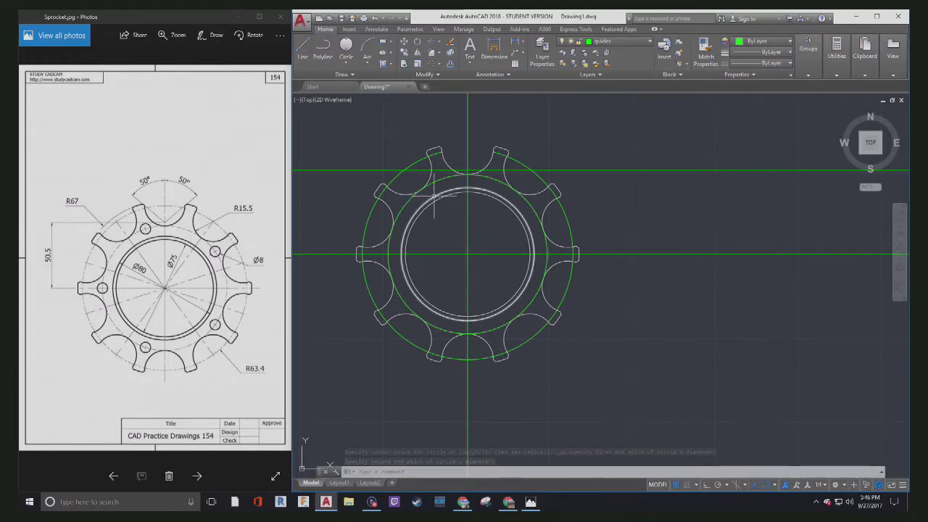
# - Draw an 8 mm diameter circle centered where the new guide circle crosses the horizontal centerline on the left
pyautogui.scroll(5, 395, 243)
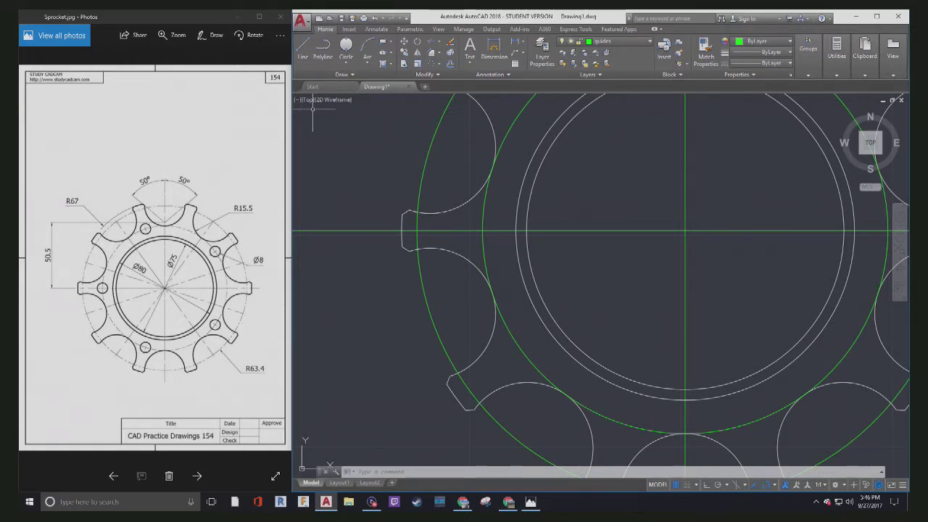
pyautogui.click(345, 64)
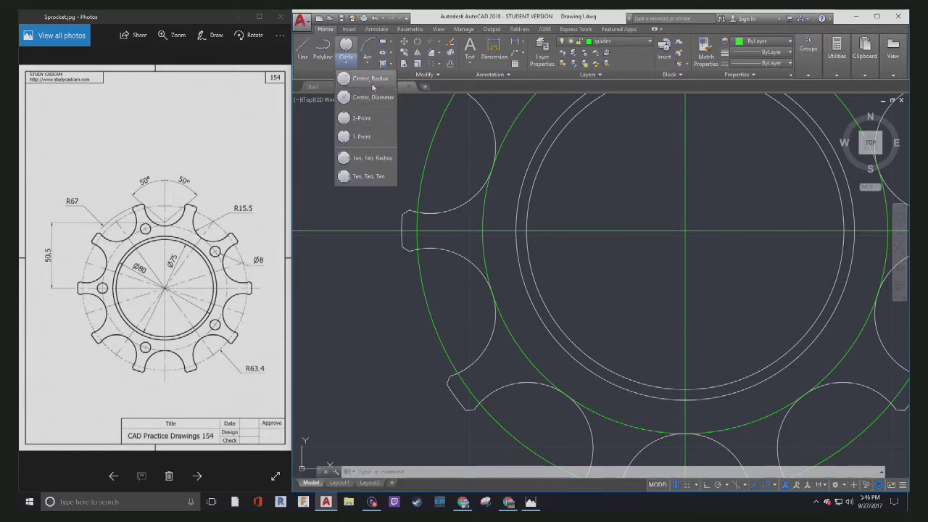
pyautogui.click(371, 80)
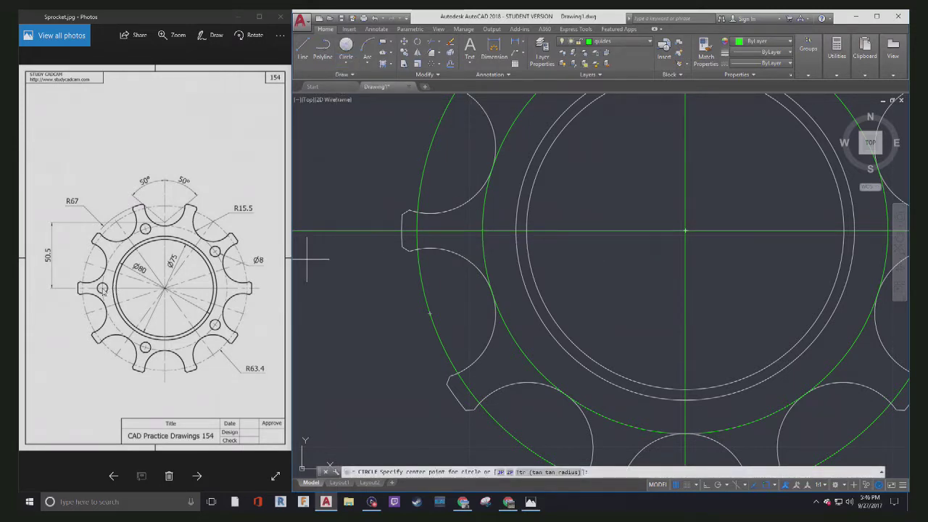
pyautogui.click(482, 231)
pyautogui.write('d')
pyautogui.press('Return')
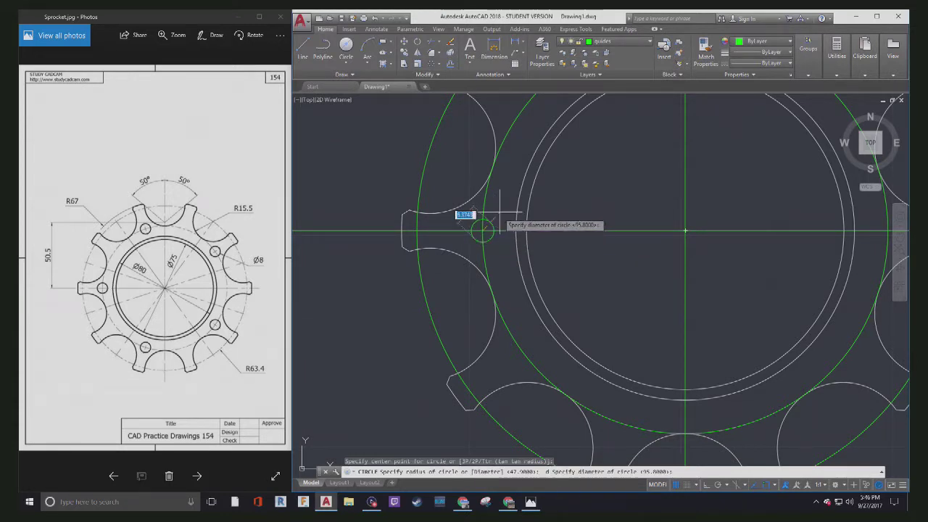
pyautogui.write('8')
pyautogui.press('Return')
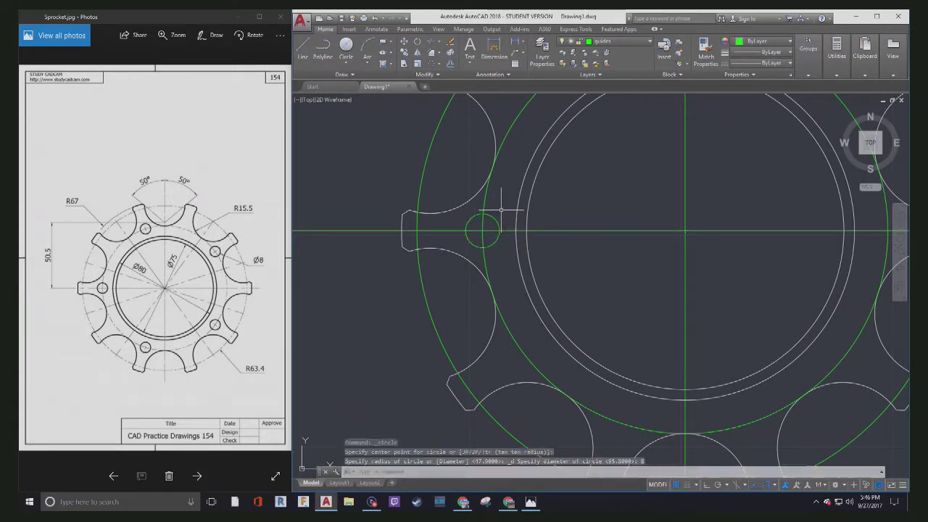
# - Move the 8 mm hole circle to layer 0
pyautogui.click(480, 230)
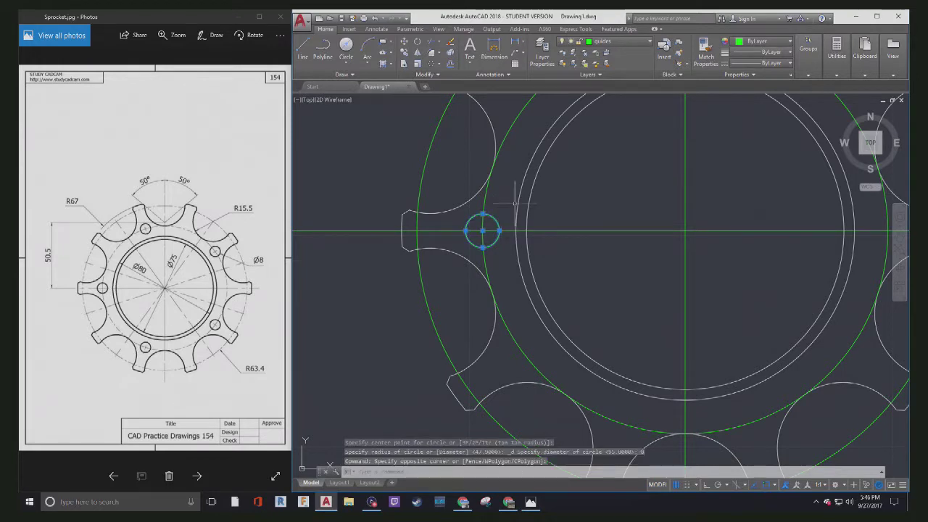
pyautogui.click(622, 43)
pyautogui.click(599, 52)
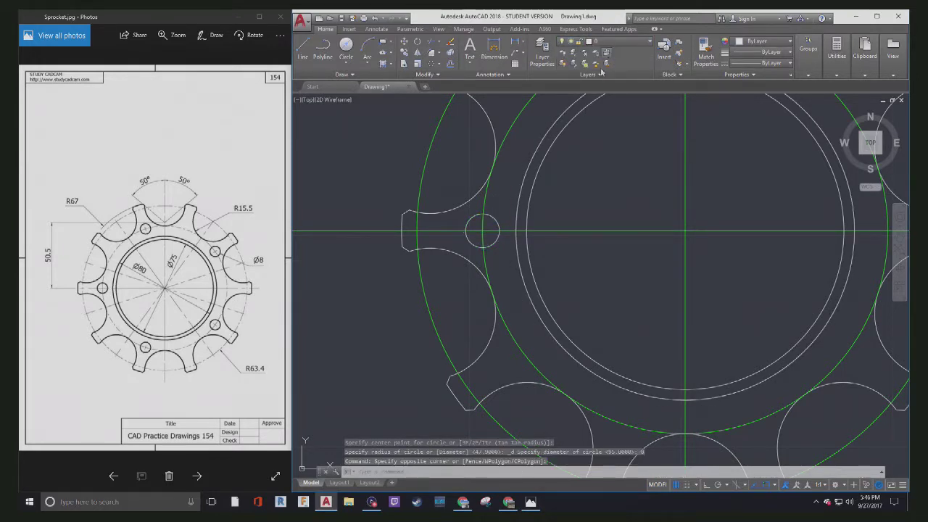
# - Create a polar array of five 8 mm hole circles around the sprocket's center, filling 360 degrees
pyautogui.click(433, 64)
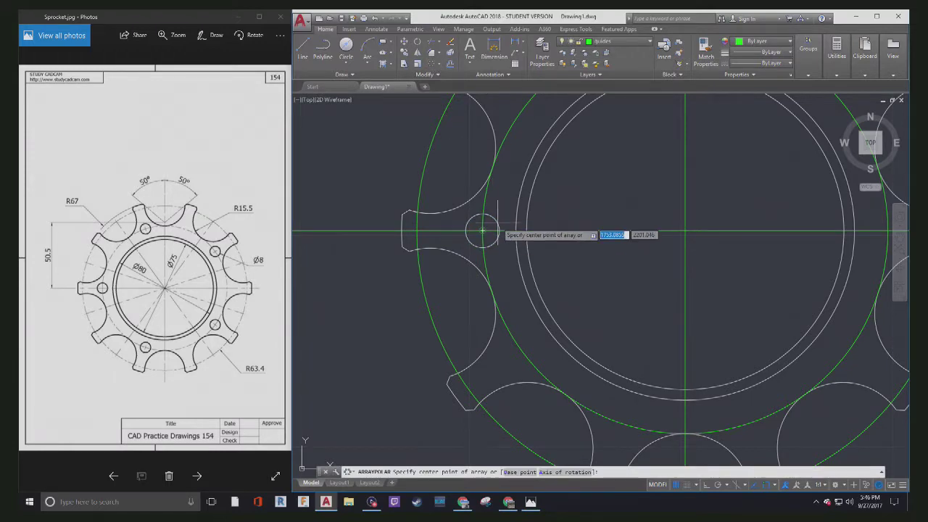
pyautogui.click(685, 231)
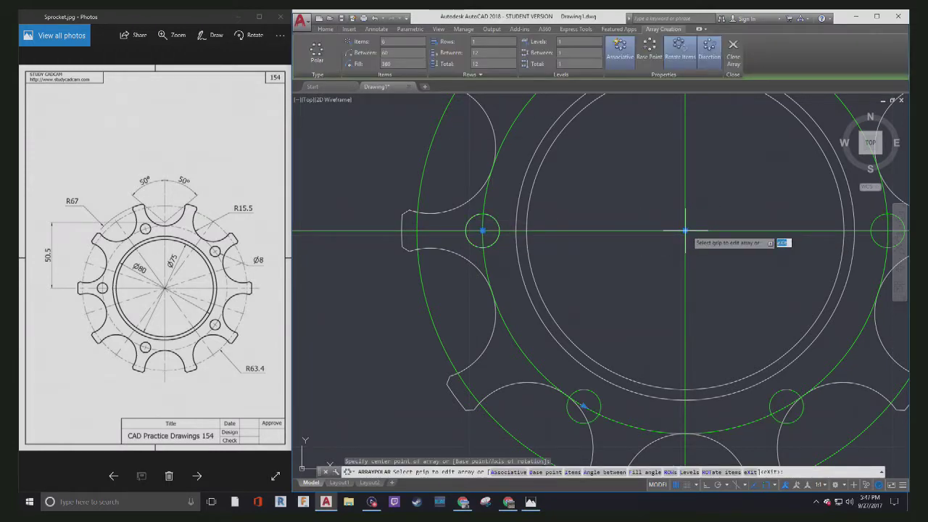
pyautogui.scroll(-3, 681, 243)
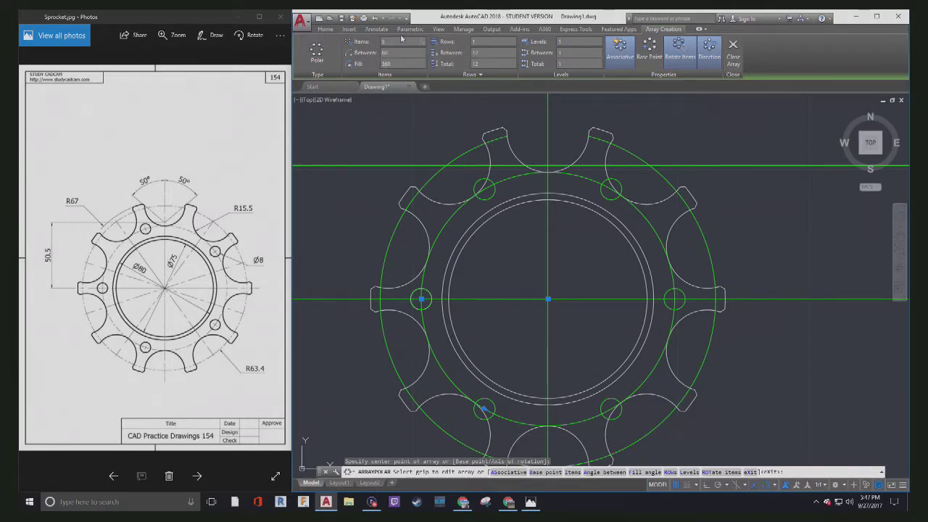
pyautogui.press('Return')
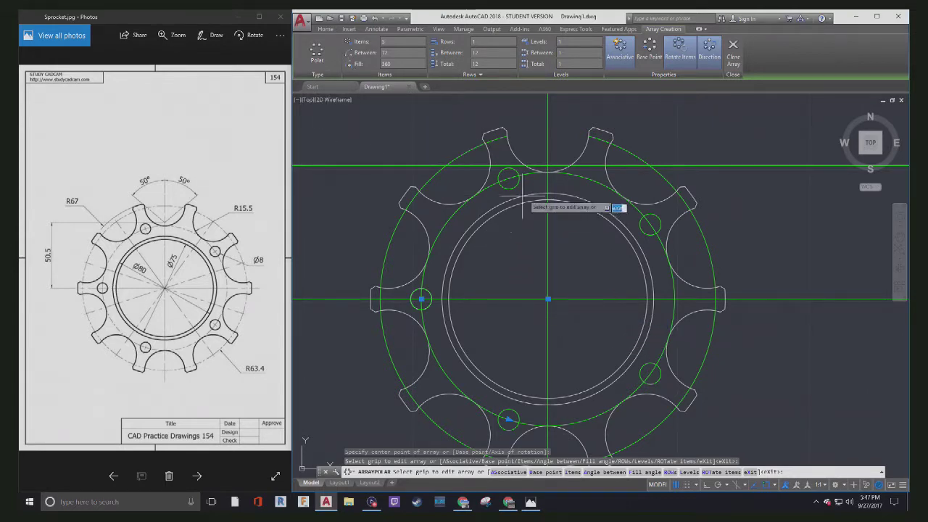
pyautogui.click(734, 50)
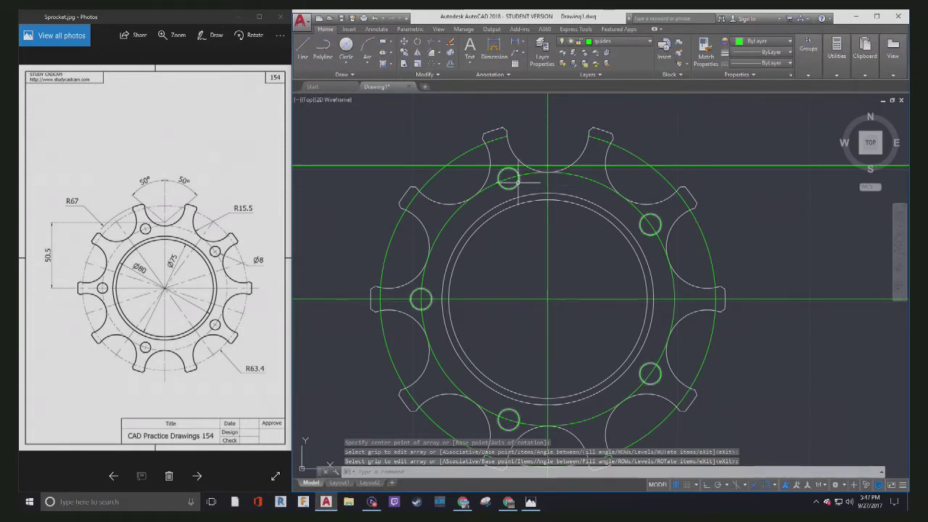
# - Move the polar array of hole circles to layer 0
pyautogui.click(521, 181)
pyautogui.click(323, 29)
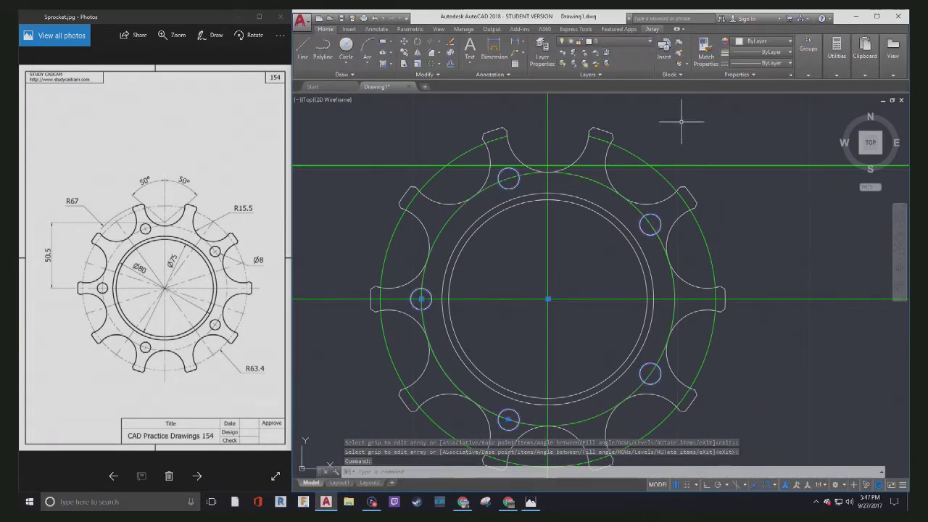
pyautogui.press('Escape')
pyautogui.press('Escape')
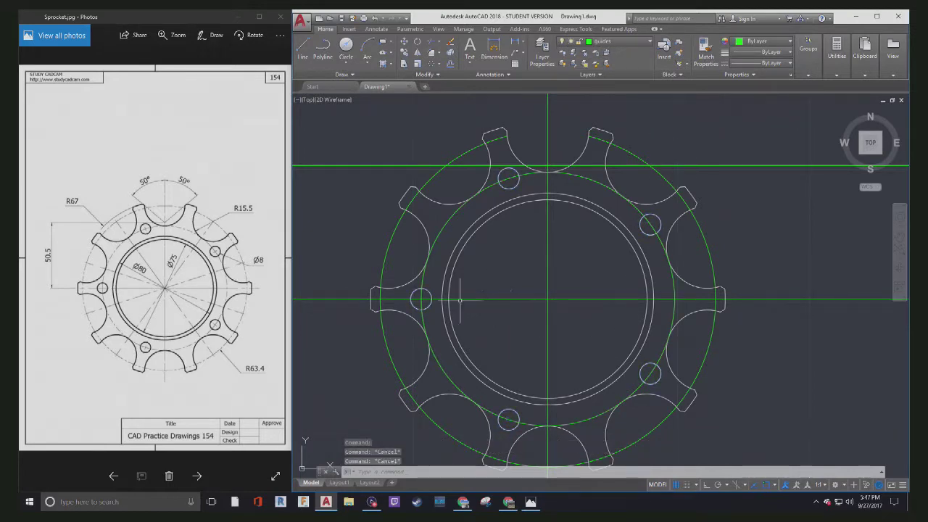
# - Turn off the guides layer and make layer 0 current
pyautogui.scroll(-2, 458, 300)
pyautogui.moveTo(459, 300); pyautogui.dragTo(368, 243, button='middle')
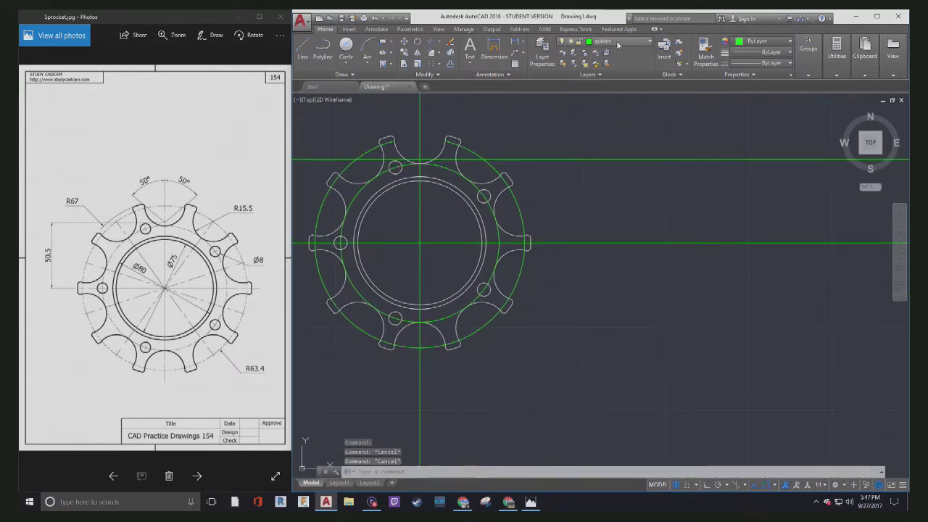
pyautogui.click(616, 45)
pyautogui.click(562, 65)
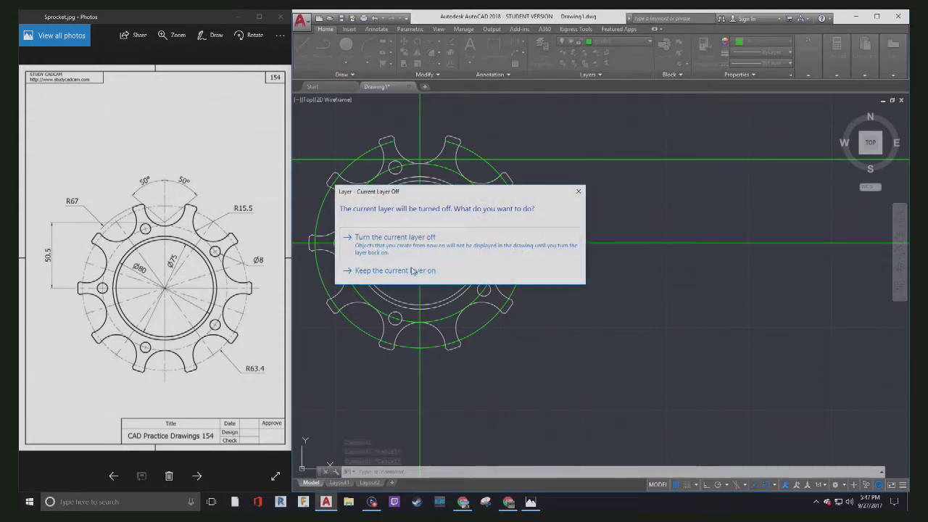
pyautogui.click(393, 239)
pyautogui.click(629, 44)
pyautogui.click(611, 54)
pyautogui.press('Escape')
pyautogui.press('Escape')
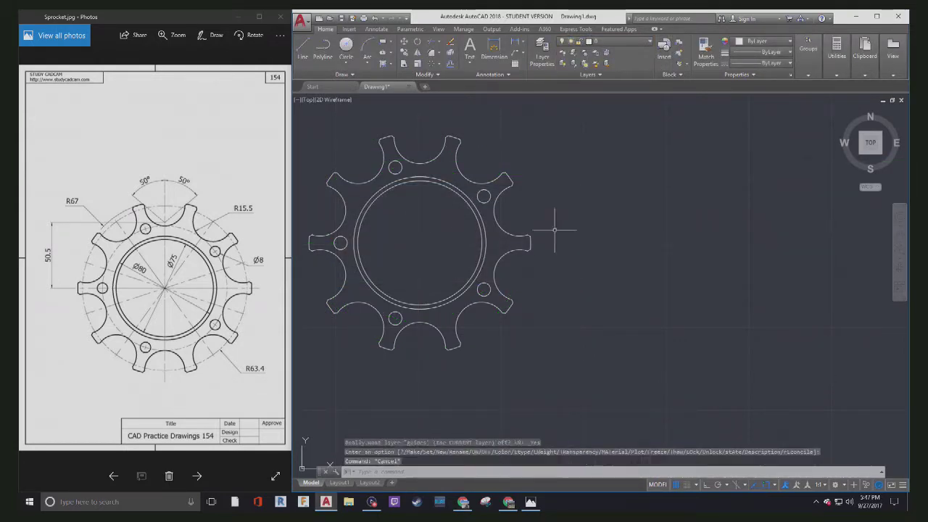
# - Save the sprocket drawing to the Desktop as DL_Sprocket
pyautogui.moveTo(402, 263); pyautogui.dragTo(472, 278, button='middle')
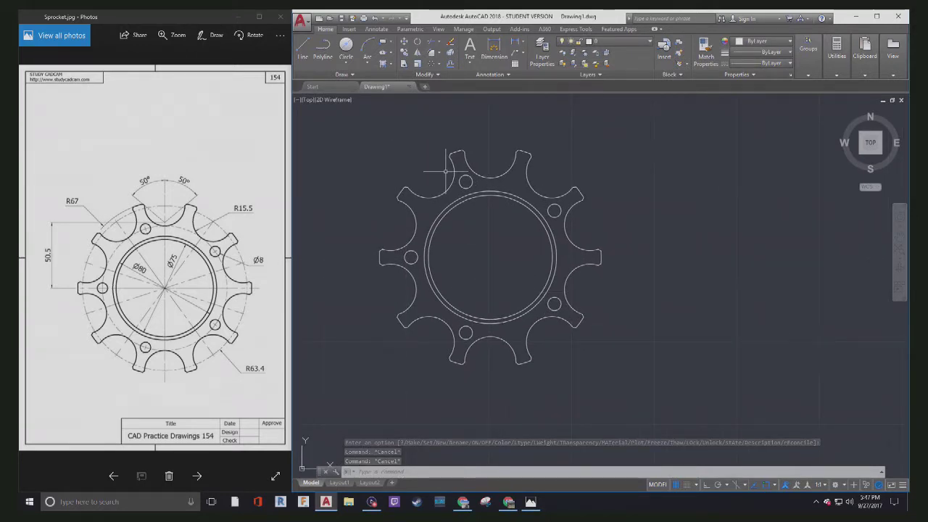
pyautogui.click(341, 19)
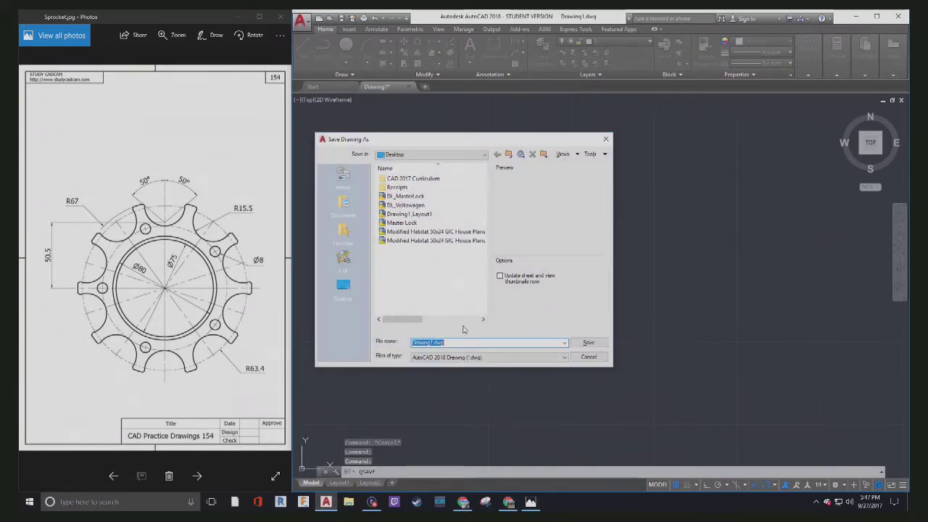
pyautogui.write('DL')
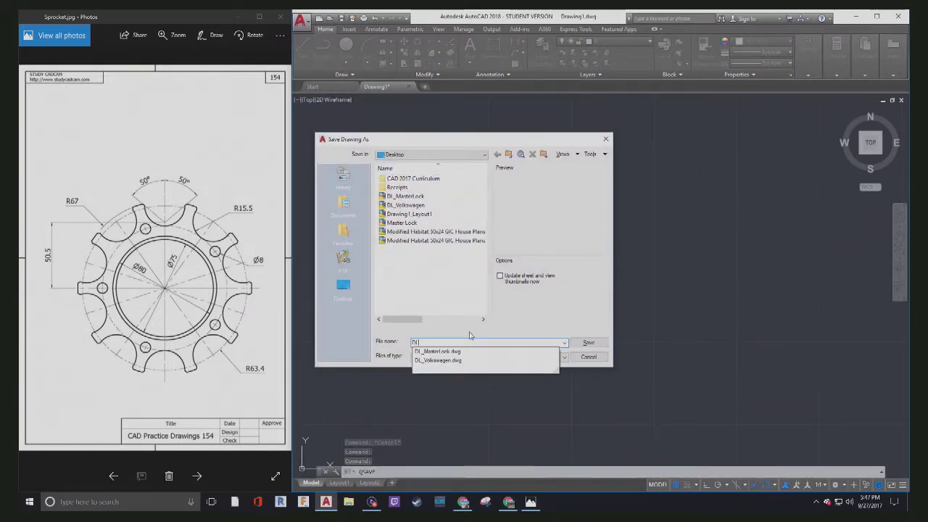
pyautogui.write('_Sprocket')
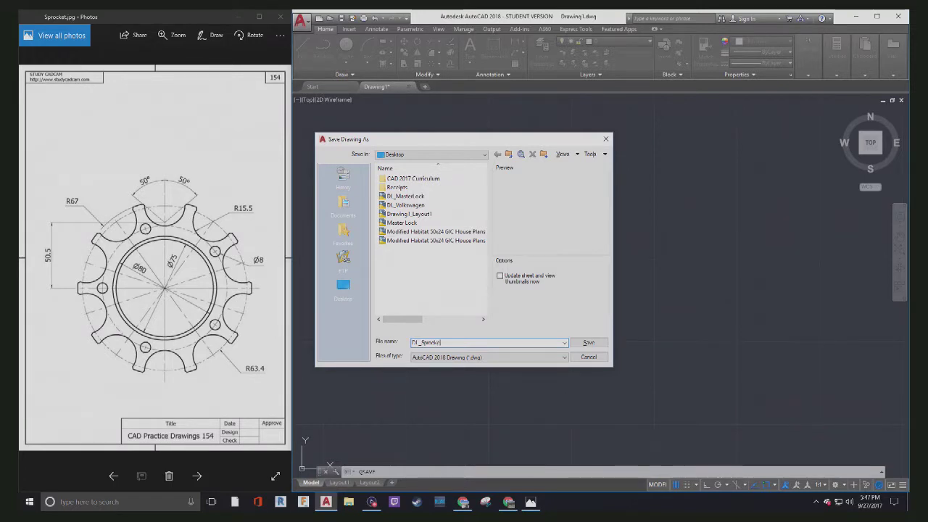
pyautogui.click(587, 343)
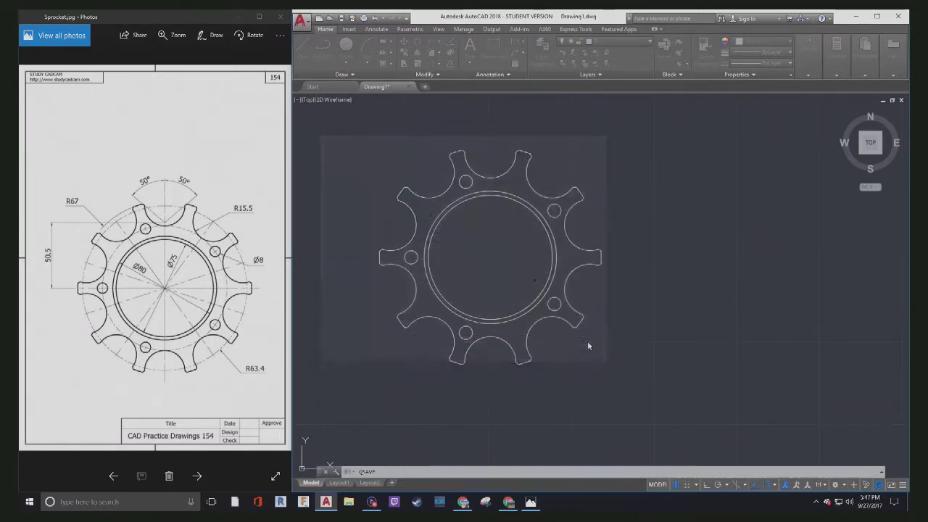
# - Open Layout1 and stretch two opposite viewport corners outward so its frame lies just outside the paper edges
pyautogui.click(349, 481)
pyautogui.click(422, 150)
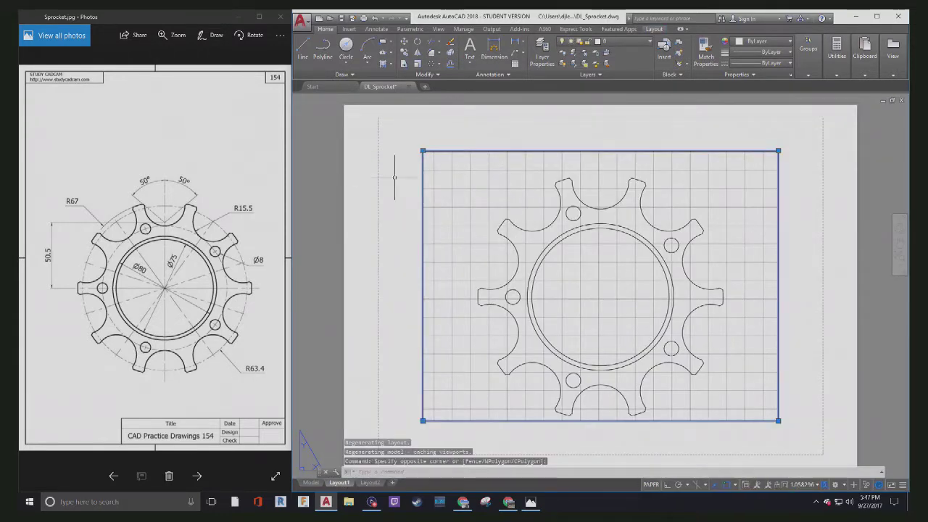
pyautogui.click(423, 150)
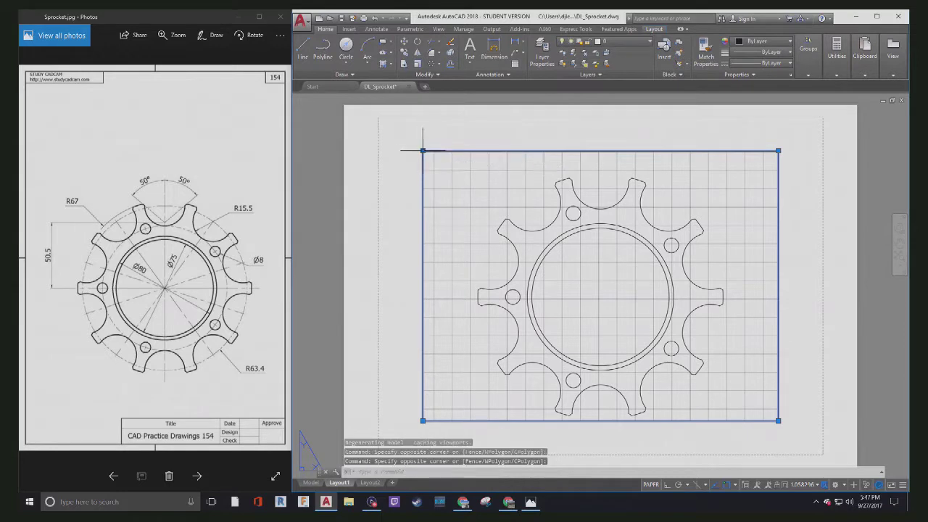
pyautogui.scroll(-3, 420, 159)
pyautogui.click(376, 136)
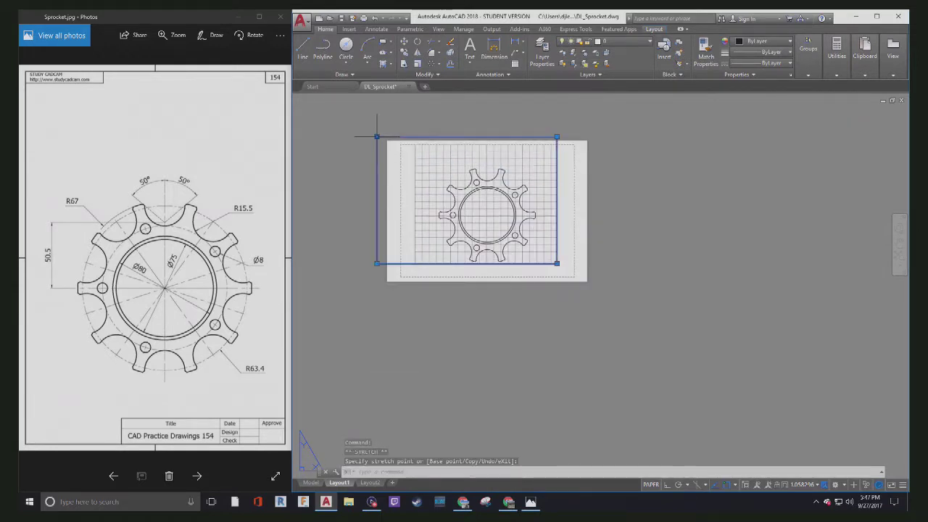
pyautogui.click(556, 264)
pyautogui.click(599, 288)
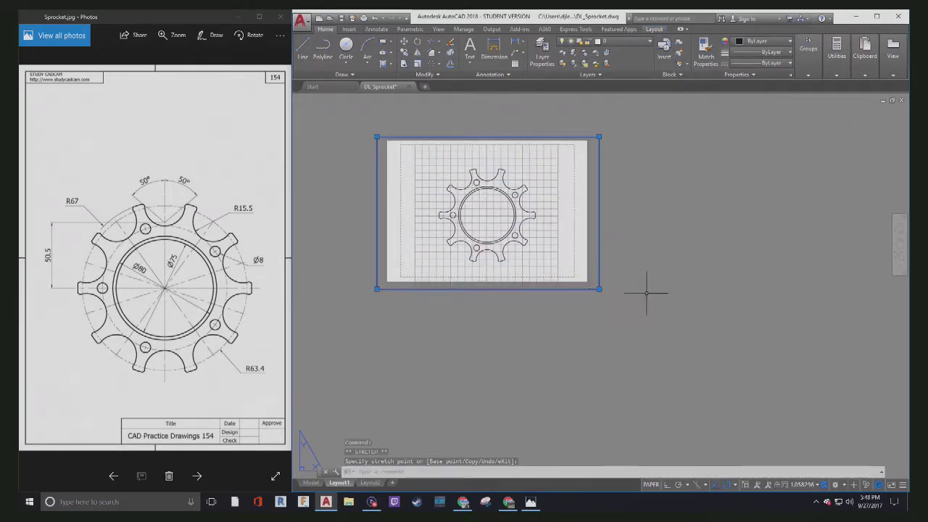
# - Activate model space in the Layout1 viewport, turn off its grid, and set the viewport scale to 1:1
pyautogui.click(650, 484)
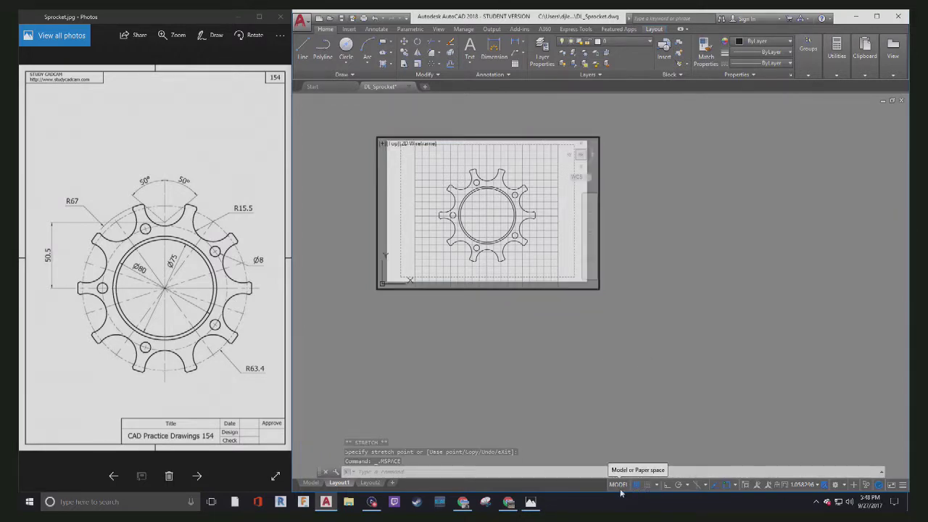
pyautogui.click(636, 484)
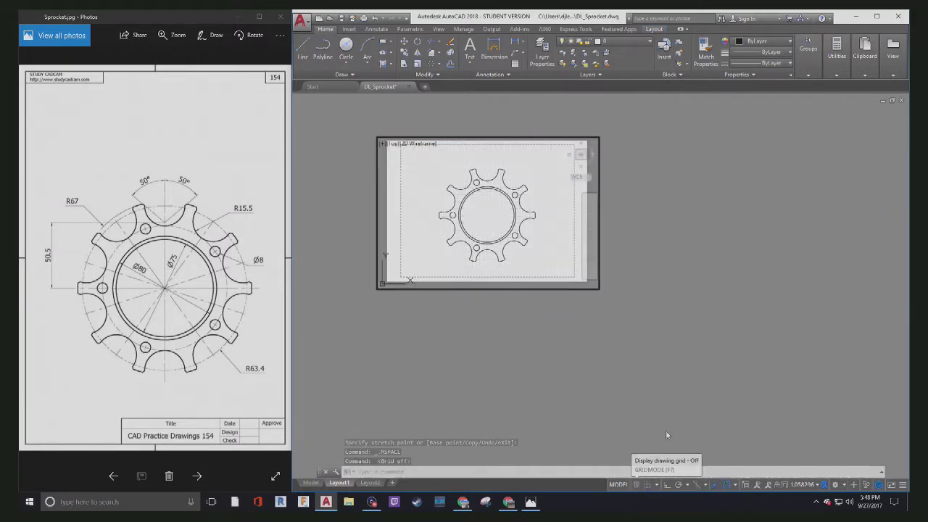
pyautogui.click(816, 485)
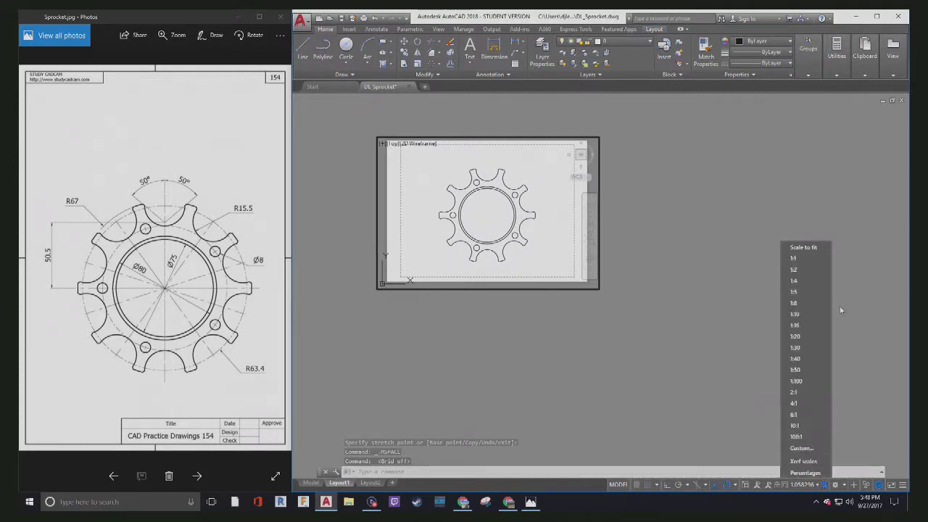
pyautogui.click(801, 259)
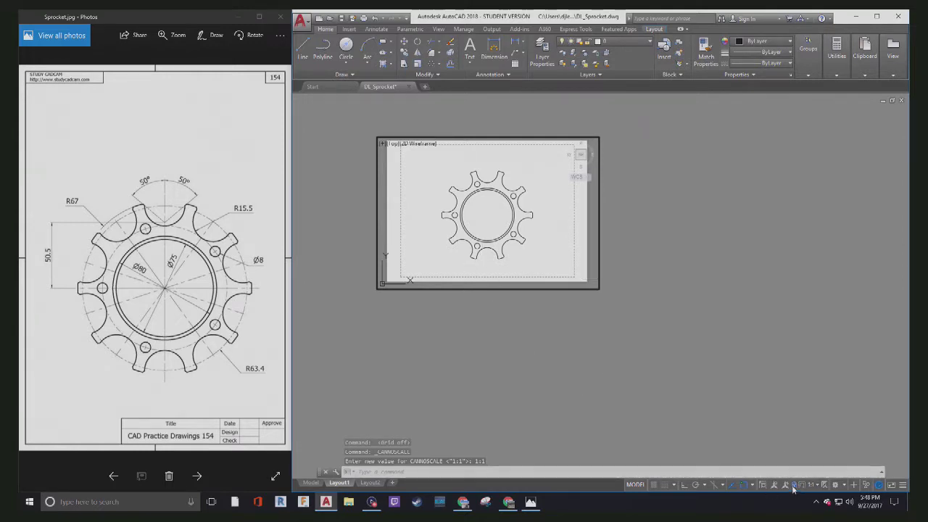
pyautogui.click(348, 29)
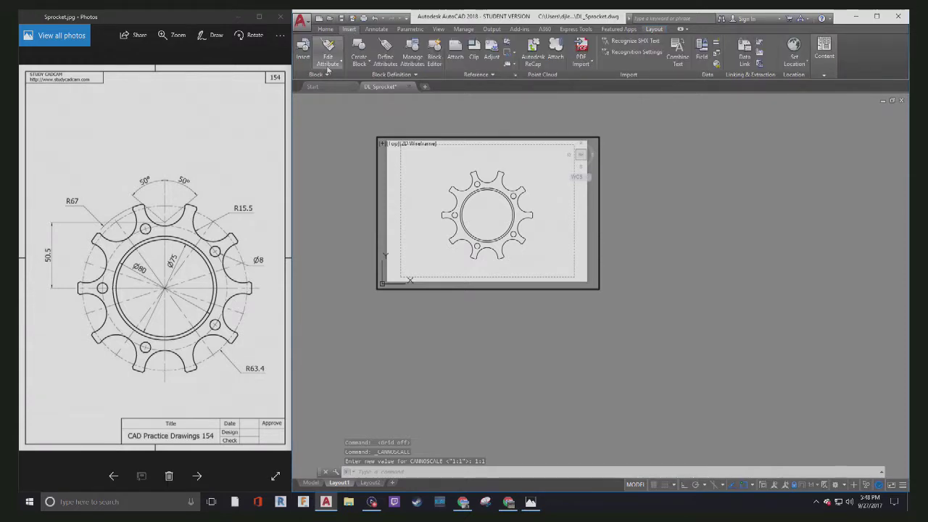
pyautogui.click(303, 55)
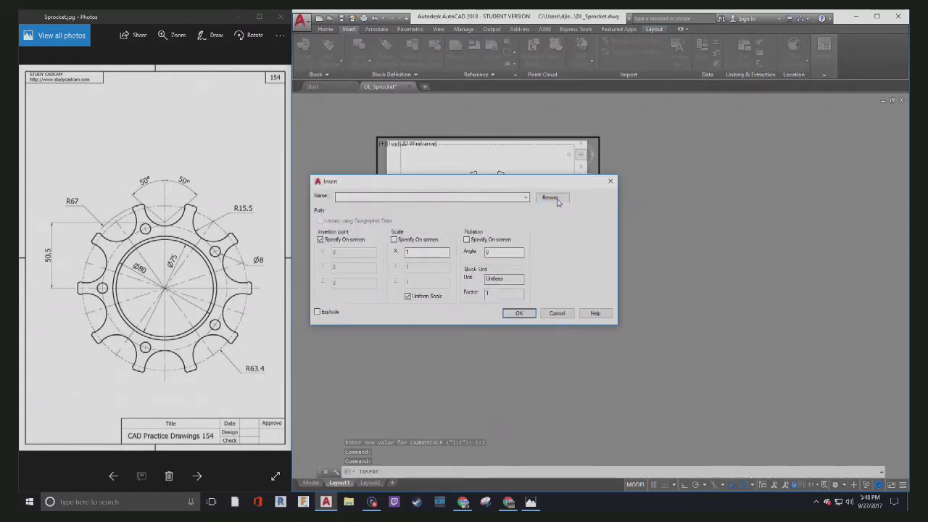
pyautogui.click(550, 198)
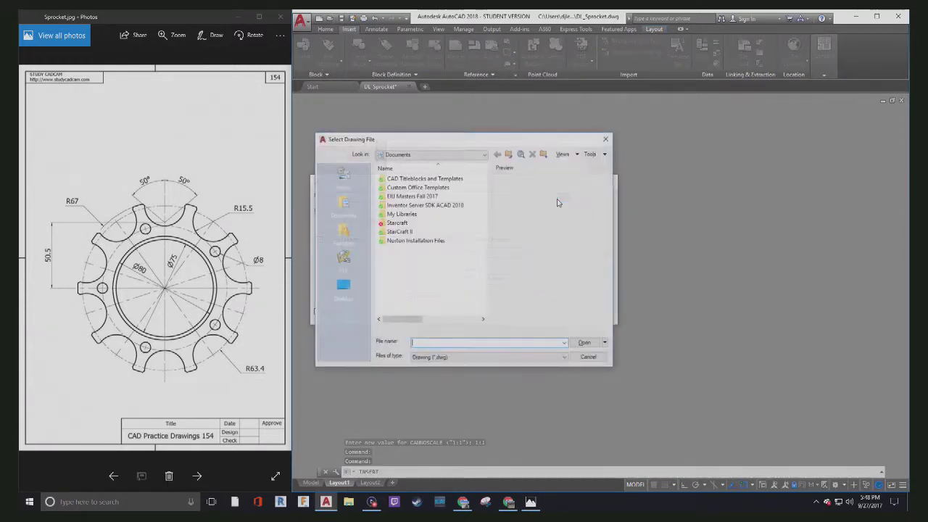
pyautogui.doubleClick(405, 178)
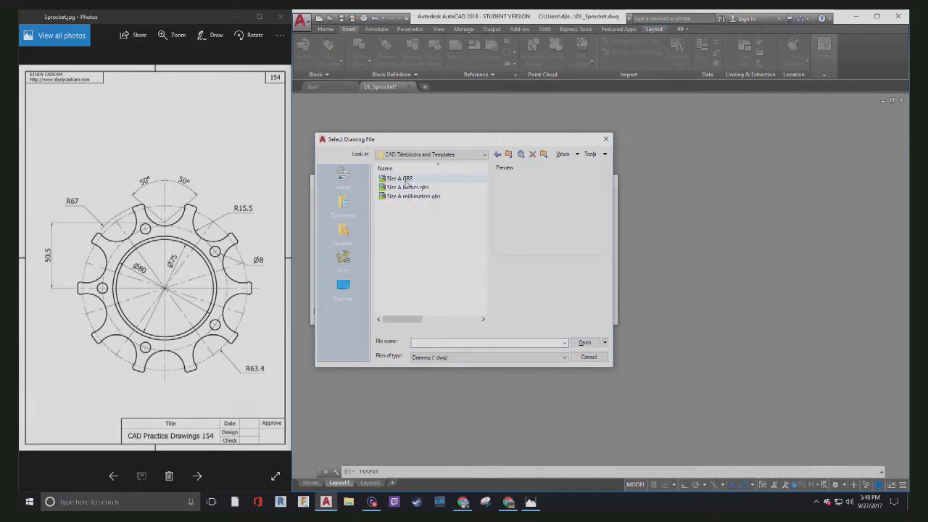
pyautogui.click(497, 154)
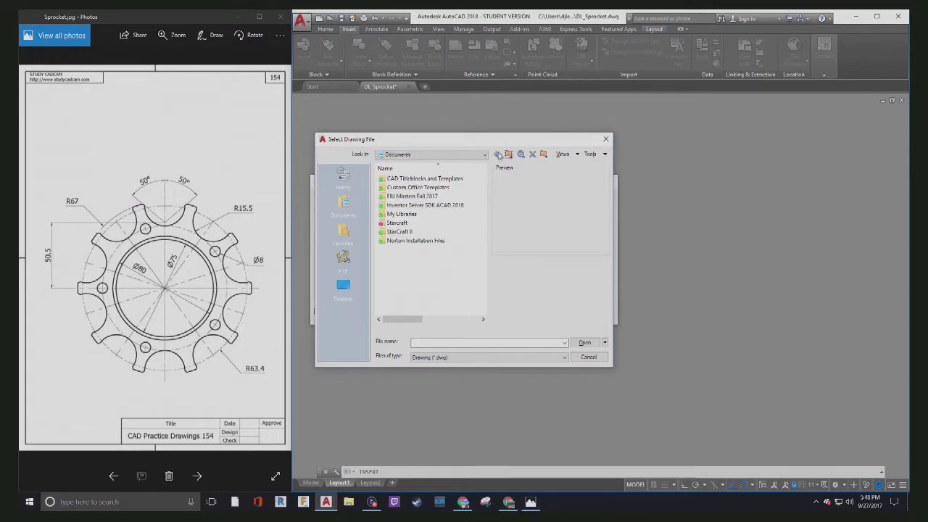
pyautogui.click(341, 290)
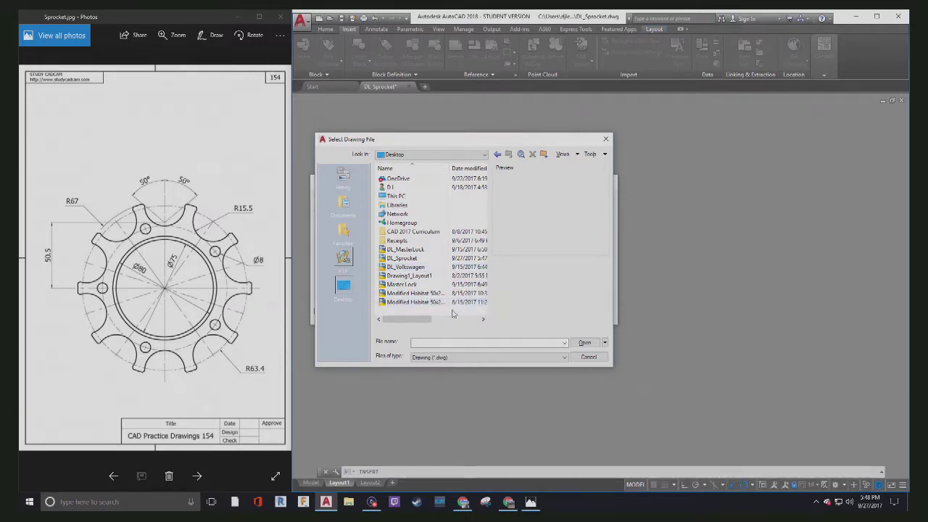
pyautogui.click(607, 139)
pyautogui.click(610, 181)
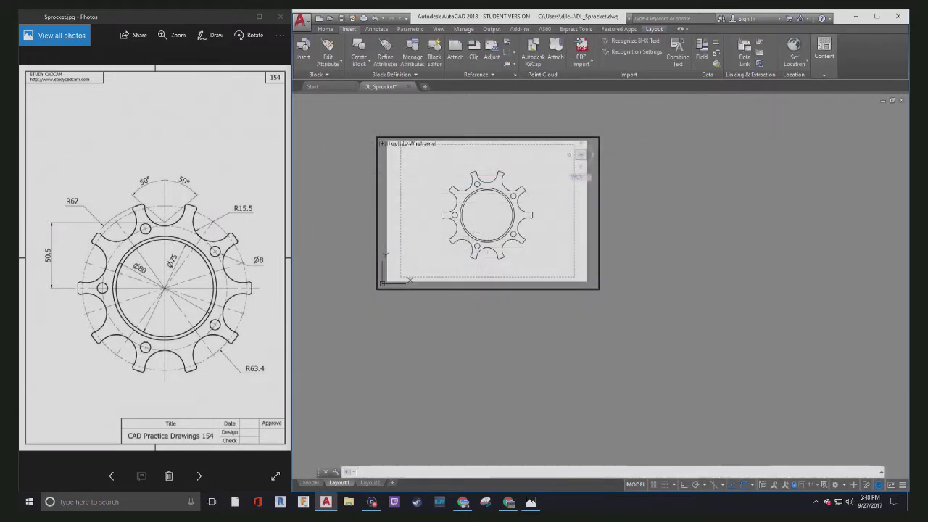